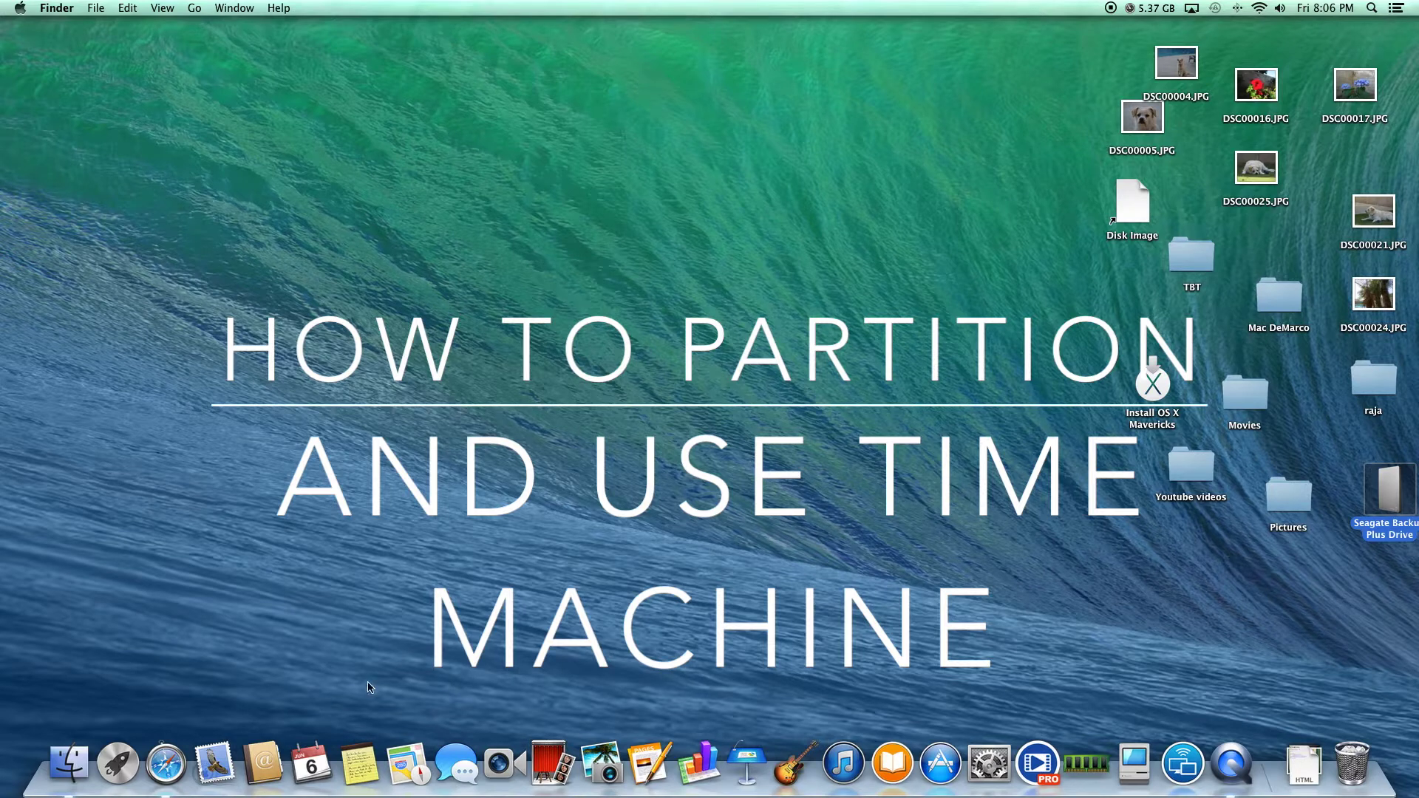
- Move the Seagate Backup Plus Drive icon to the top of the desktop and open it
left_click_drag(1387, 503, 1033, 149)
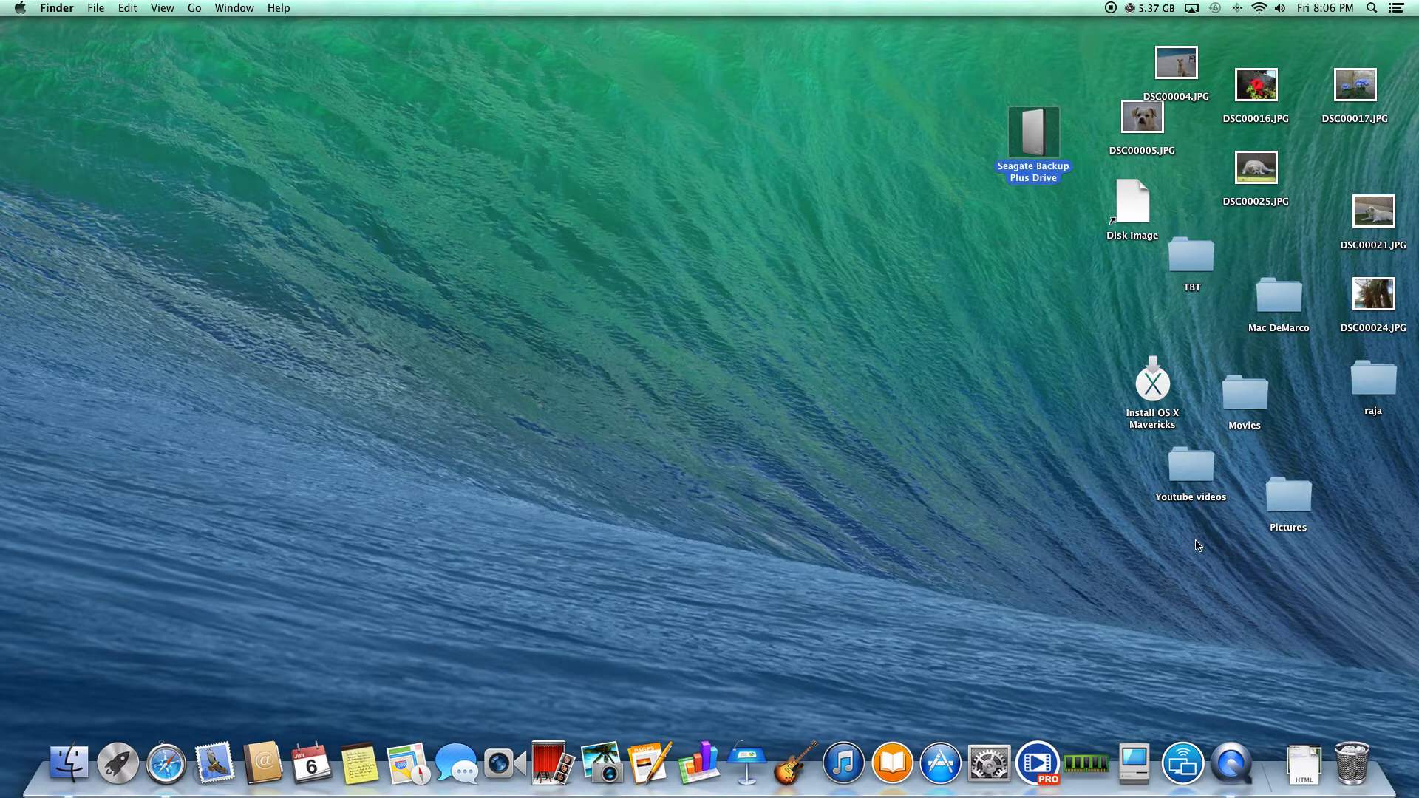
double_click(1032, 133)
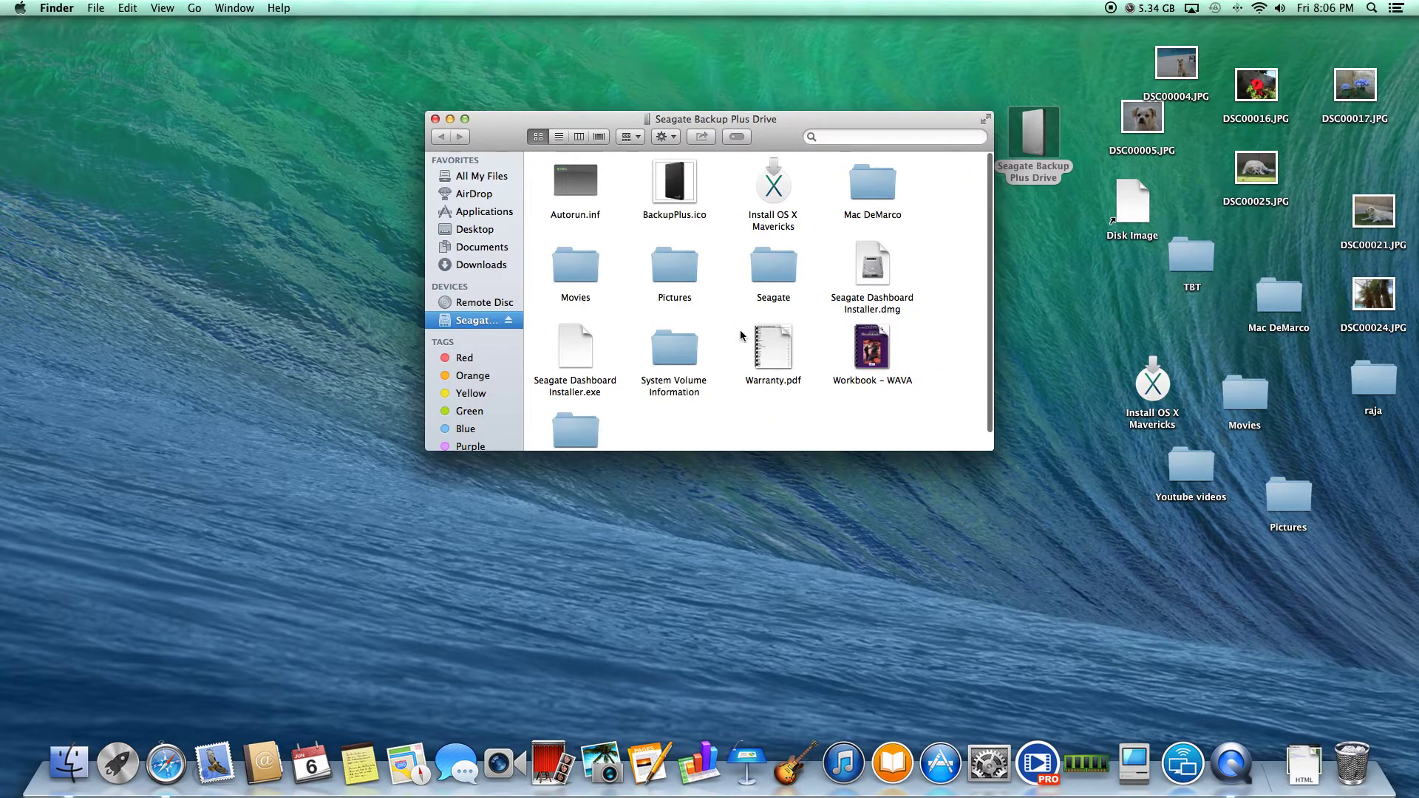
- Browse the Seagate drive's files, close its window, and bring up Launchpad
scroll(743, 340, "down", 2)
scroll(640, 220, "up", 2)
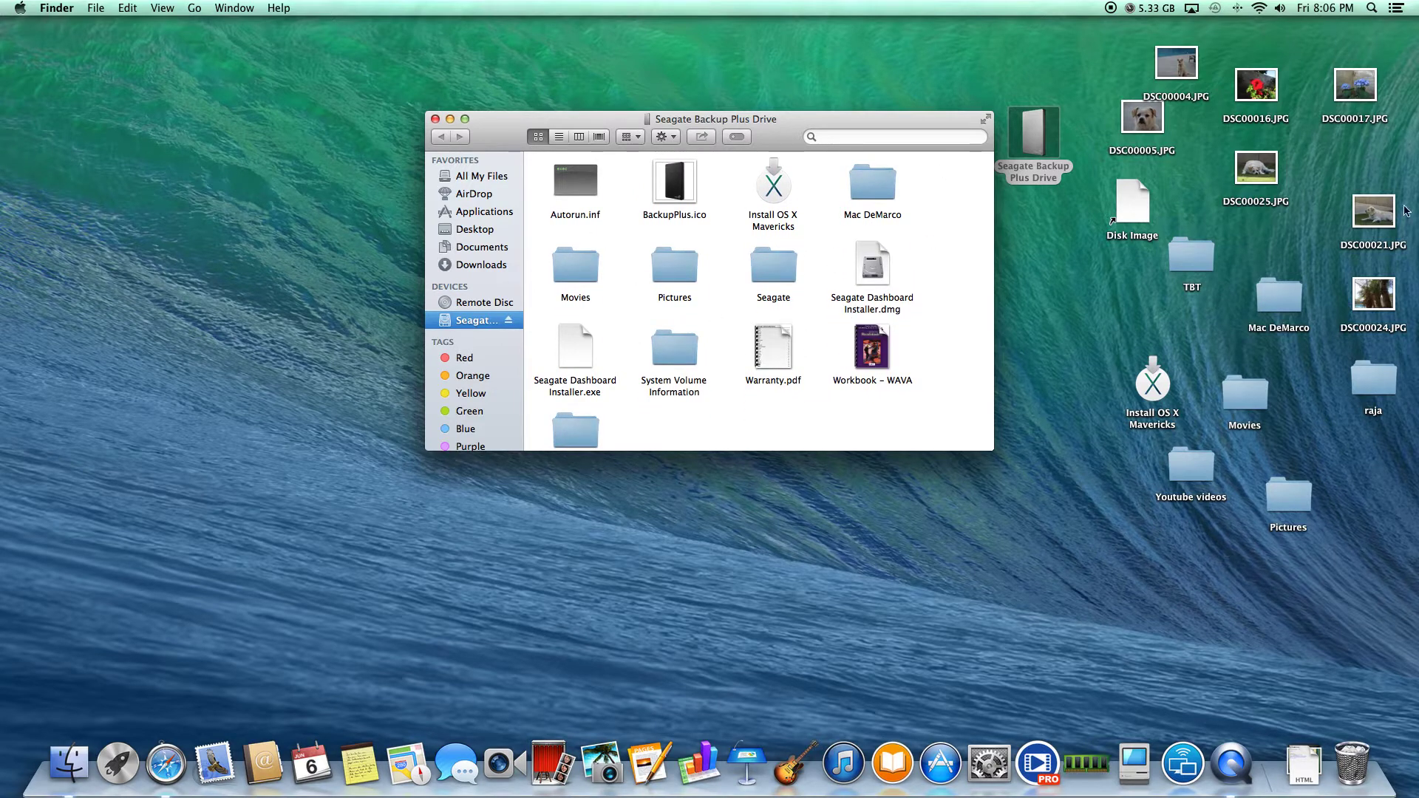
scroll(677, 264, "down", 3)
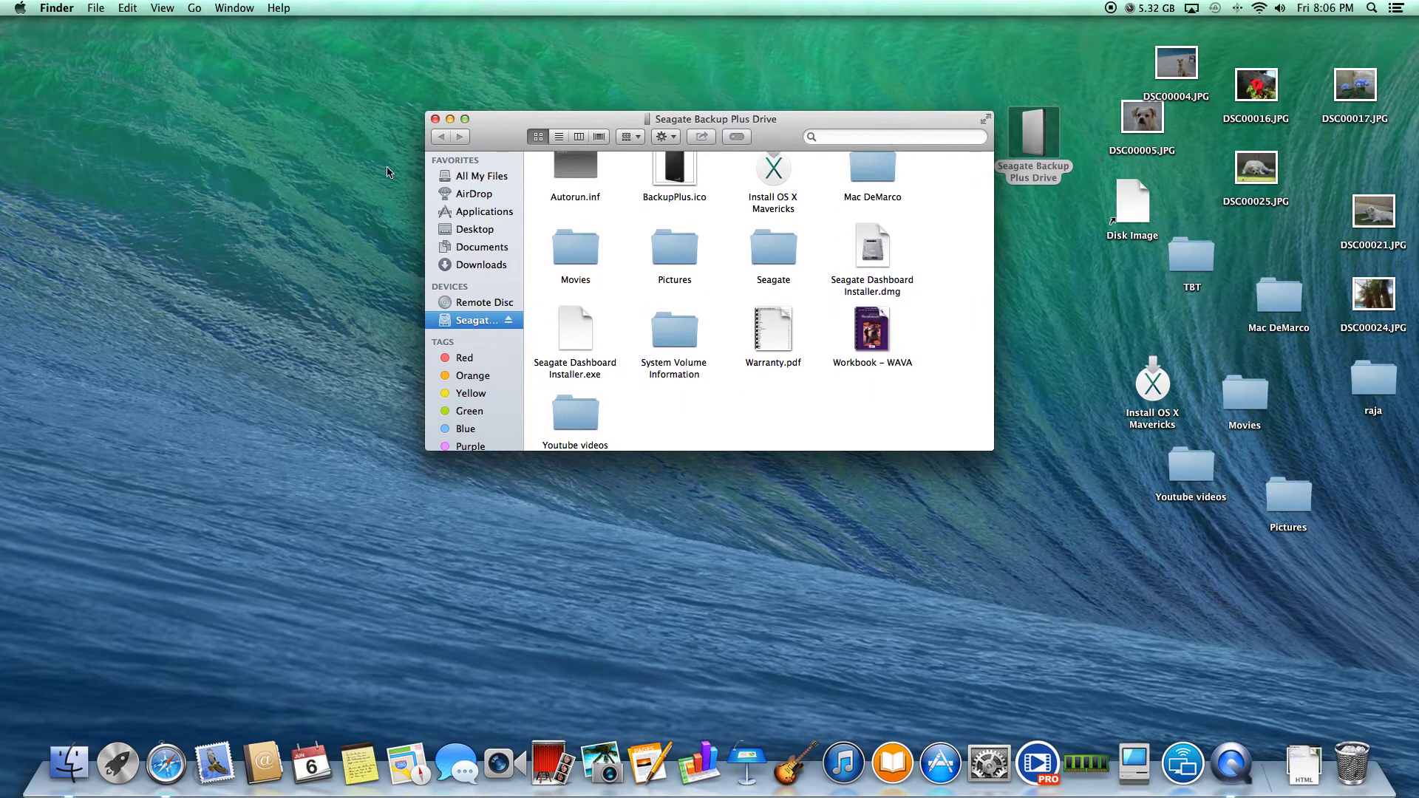
left_click(435, 120)
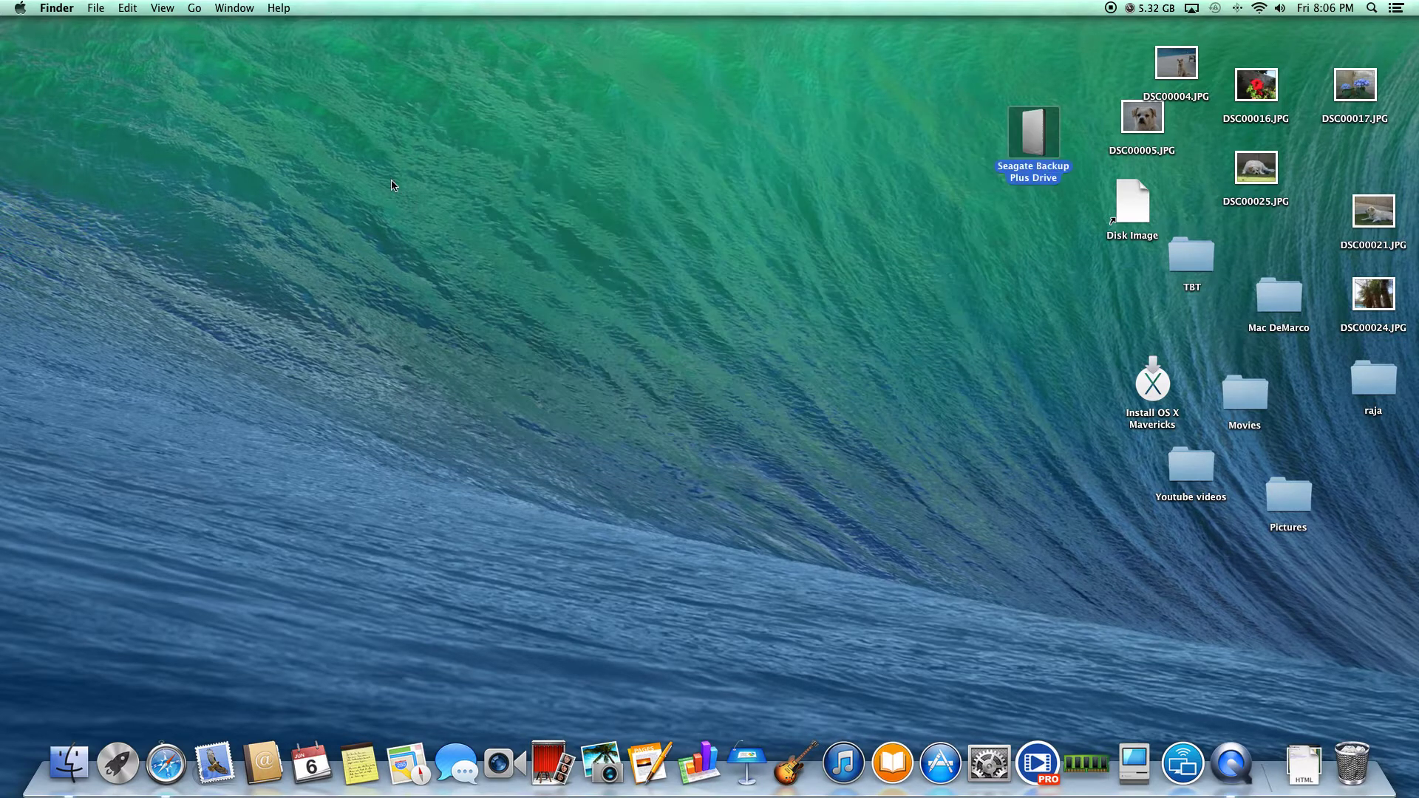
left_click(118, 754)
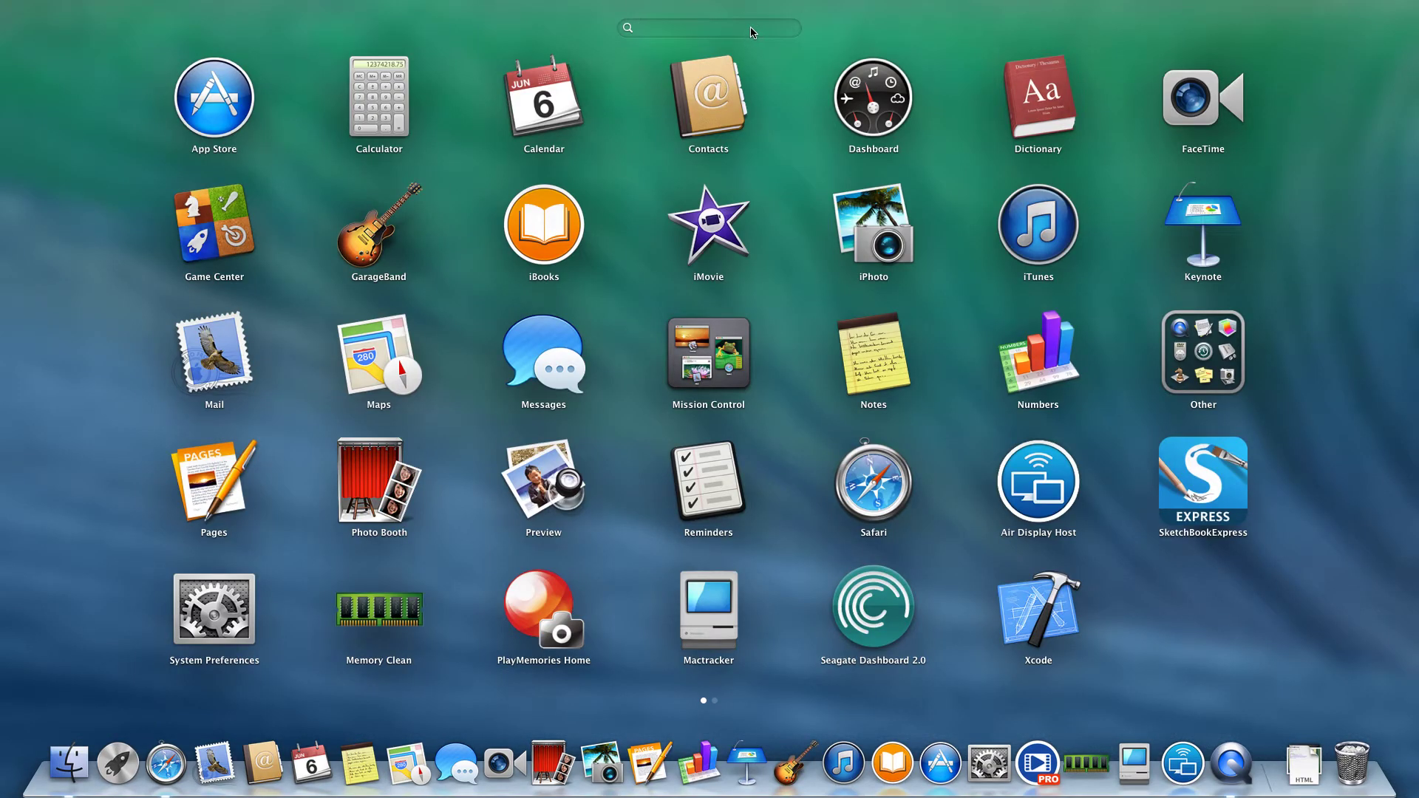
- Launch Disk Utility, move its window to the top left, and select the 1.5 TB Seagate disk
type("d")
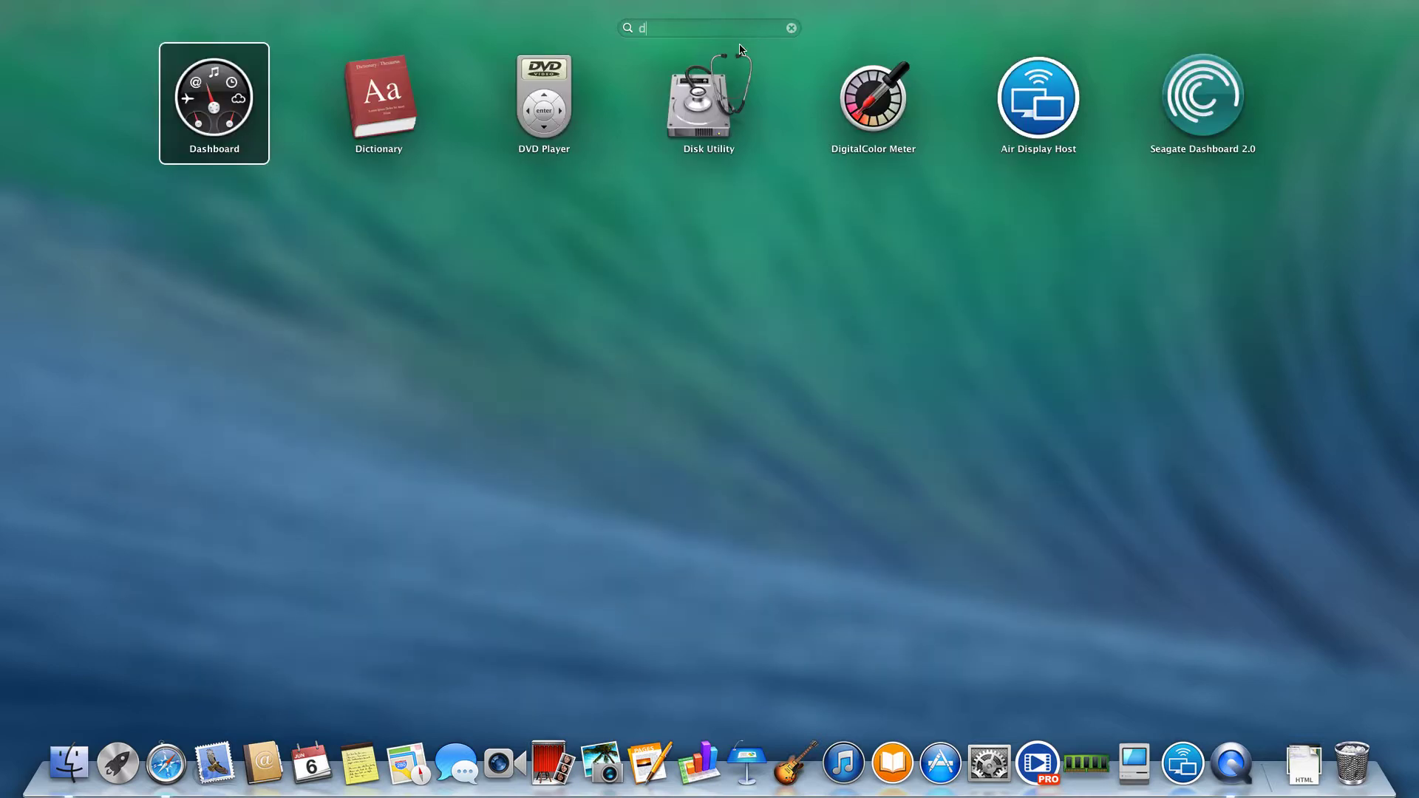
left_click(715, 113)
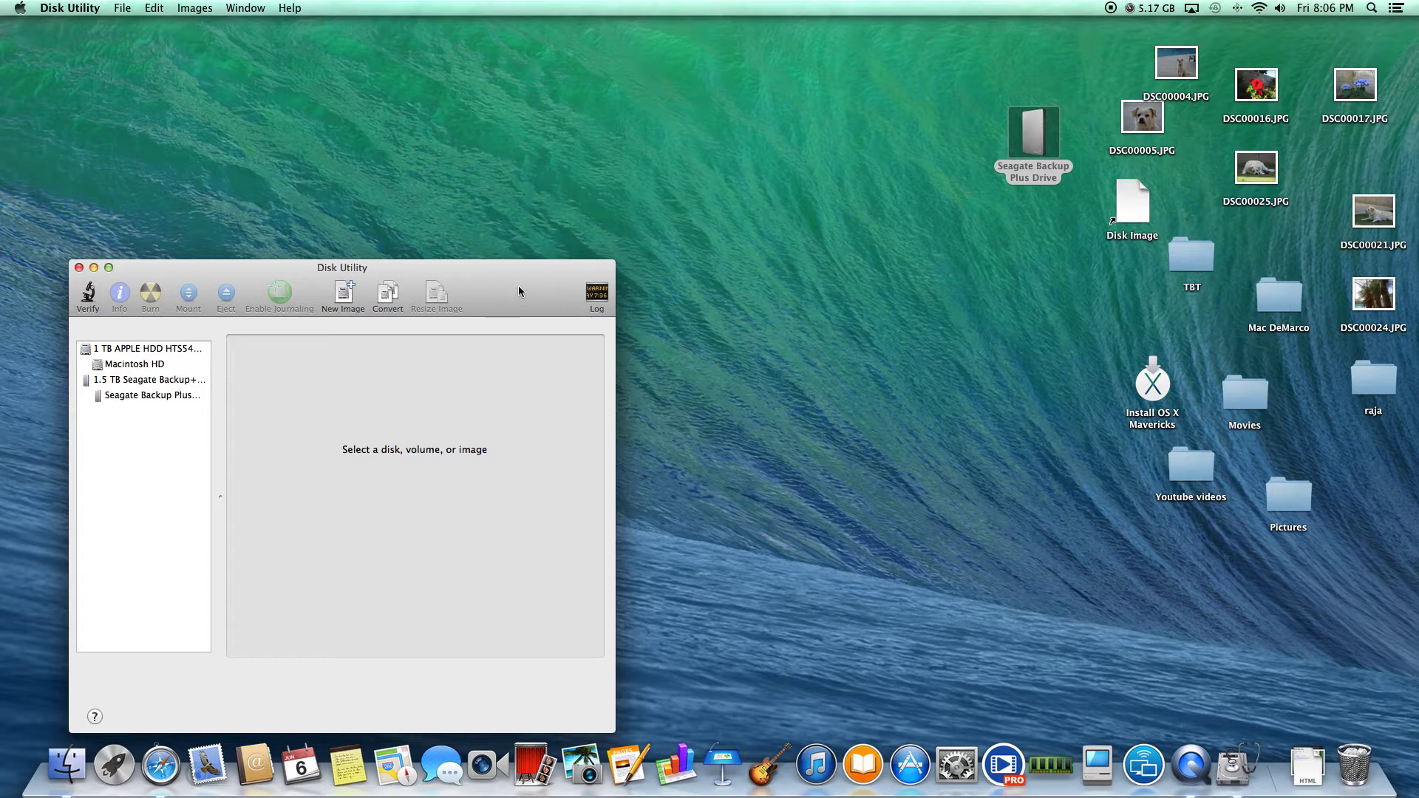
left_click_drag(519, 290, 613, 47)
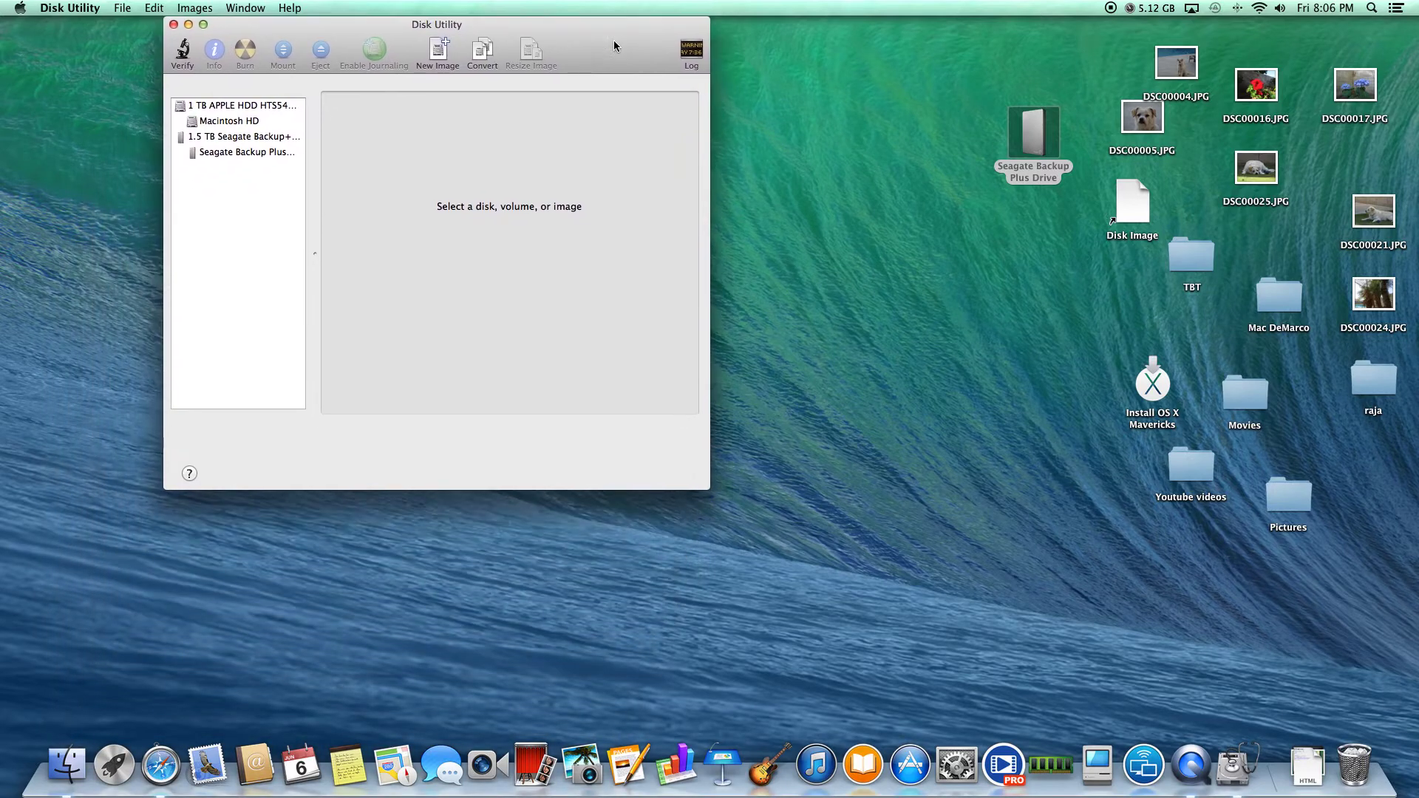
left_click(216, 139)
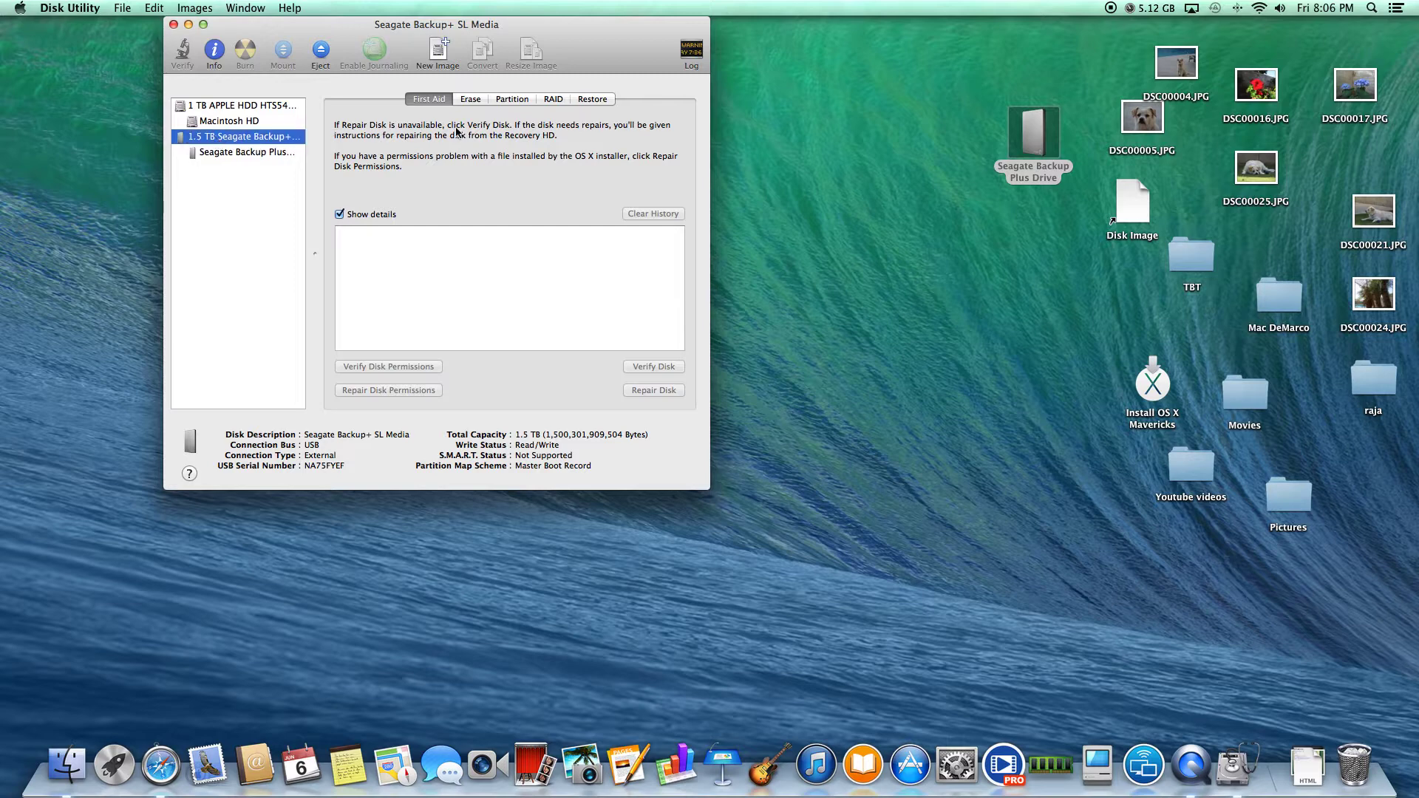
- Set the Seagate disk's Partition Layout to 2 Partitions of 750.15 GB each and select UNTITLED 1
left_click(520, 101)
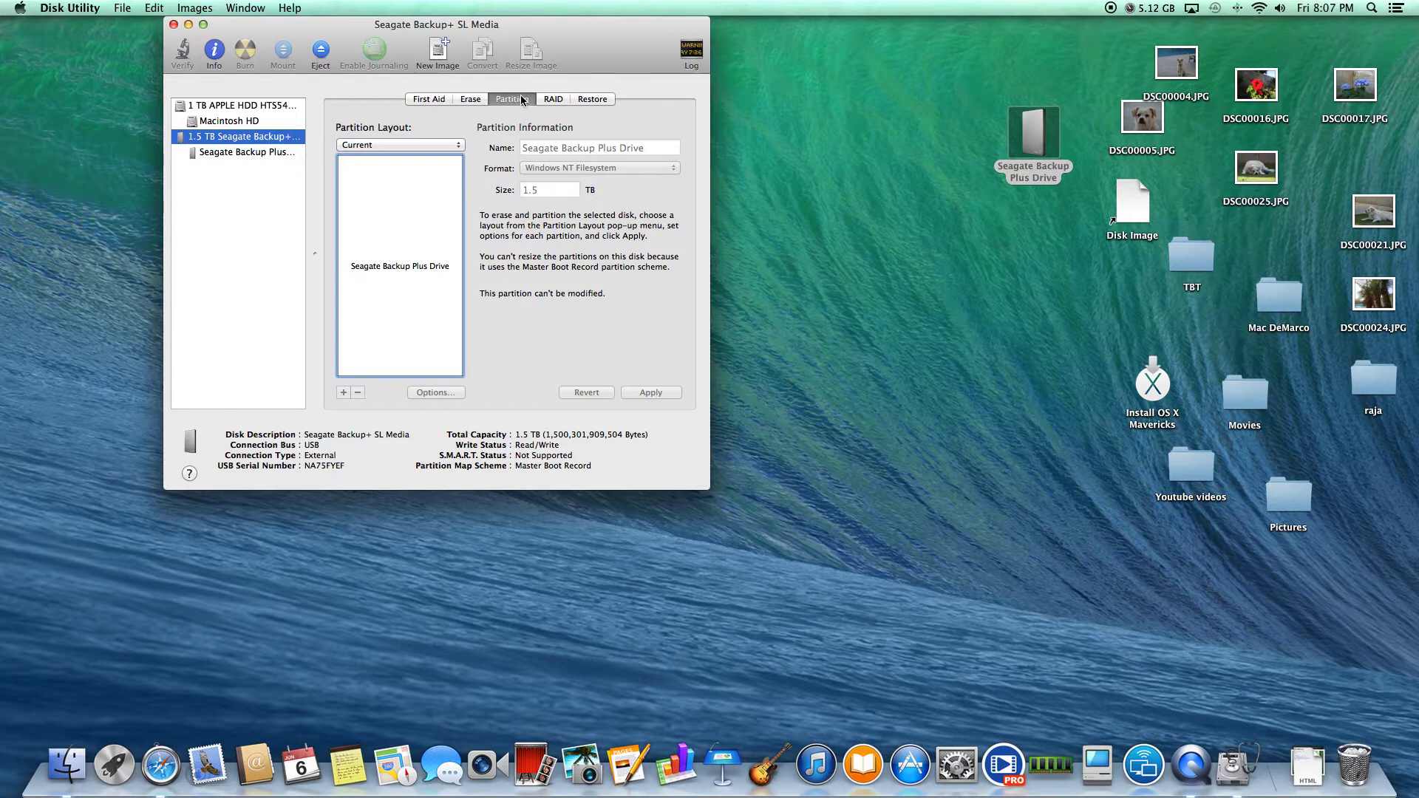
left_click(421, 145)
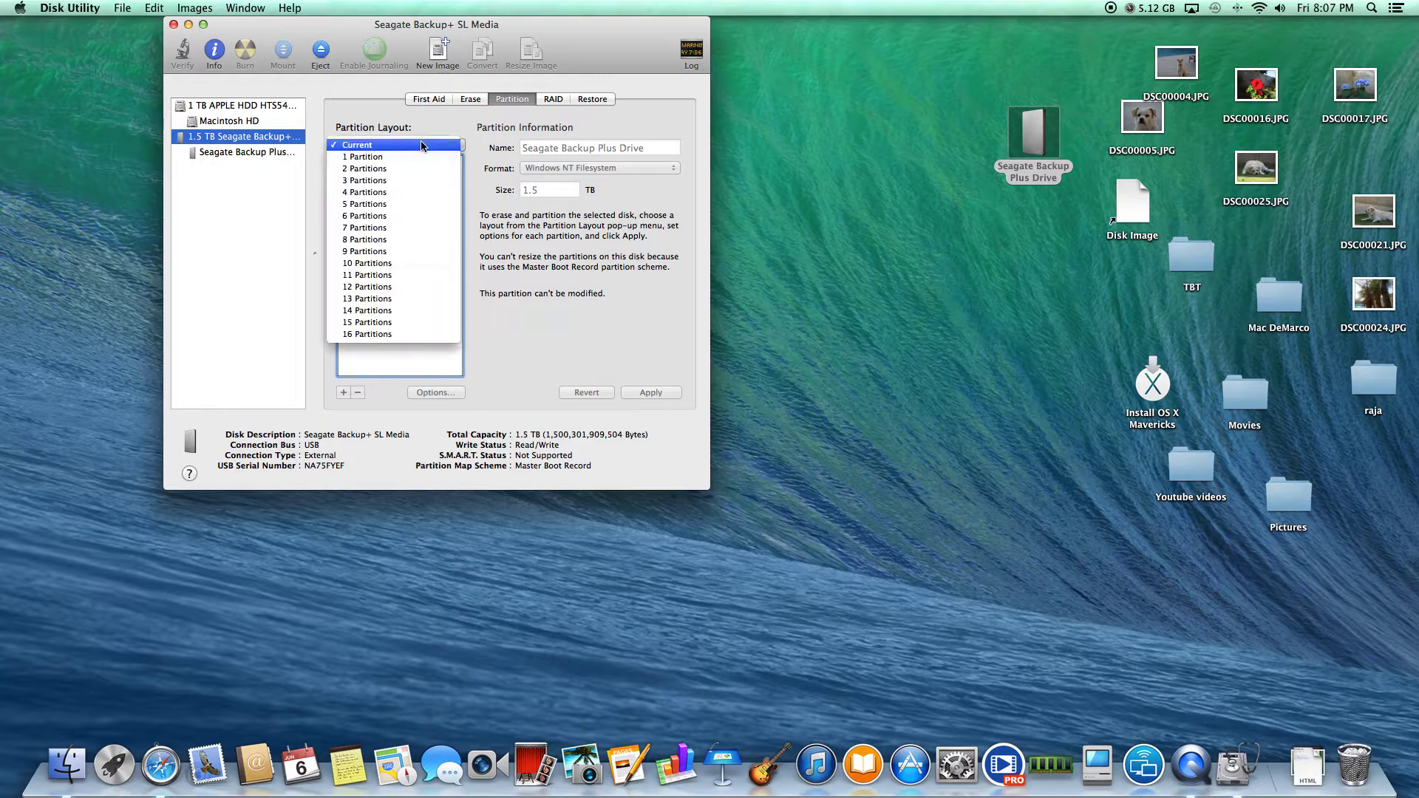
left_click(420, 168)
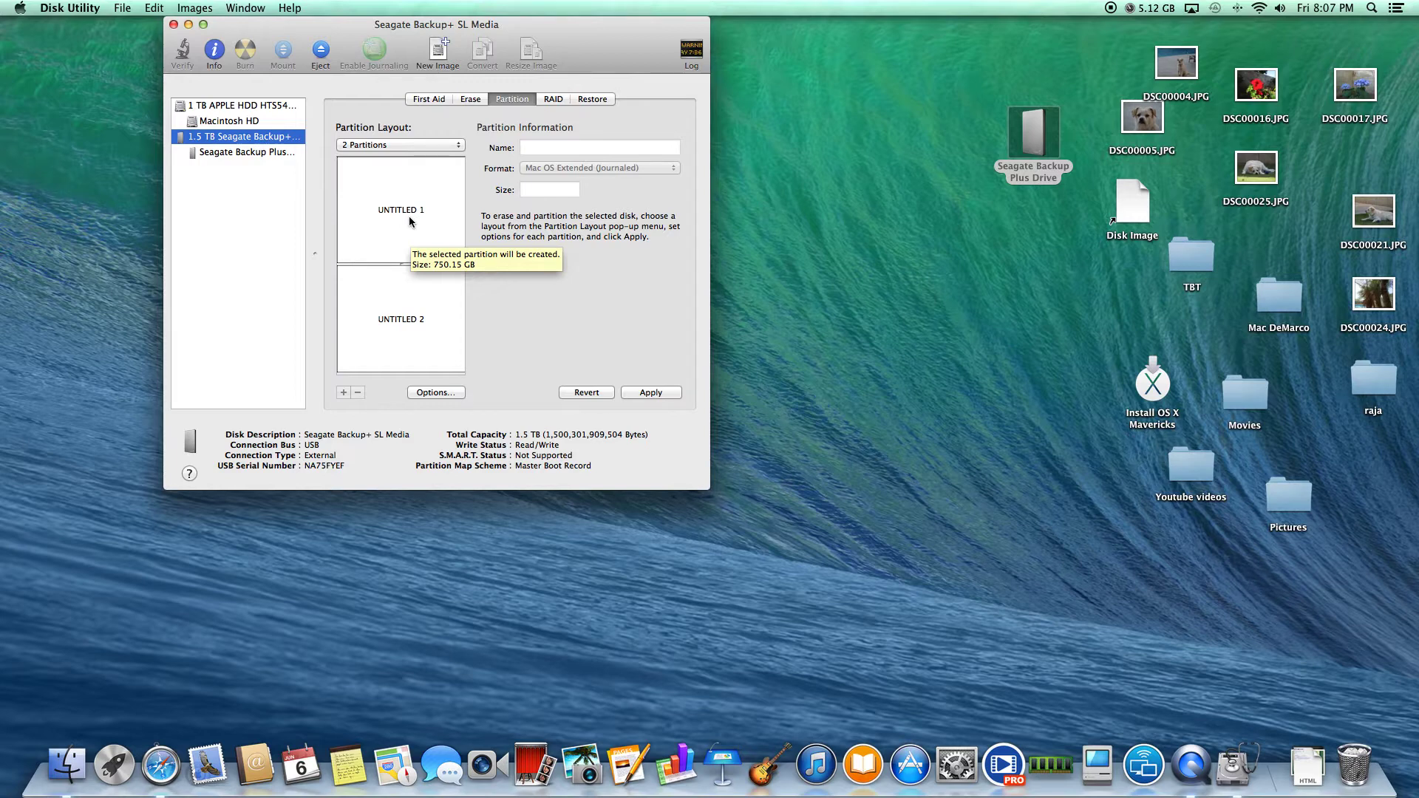
left_click(431, 146)
left_click(405, 158)
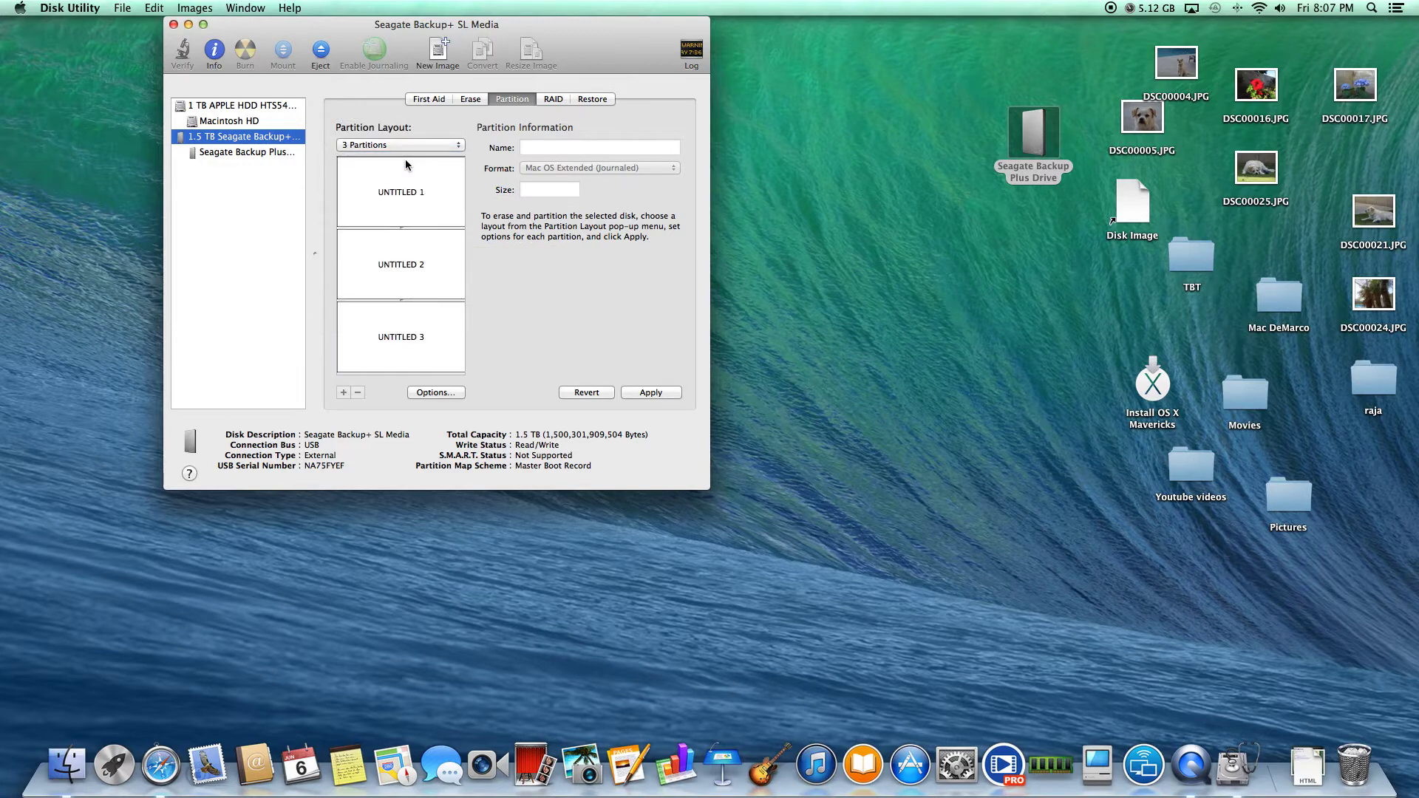
left_click(416, 147)
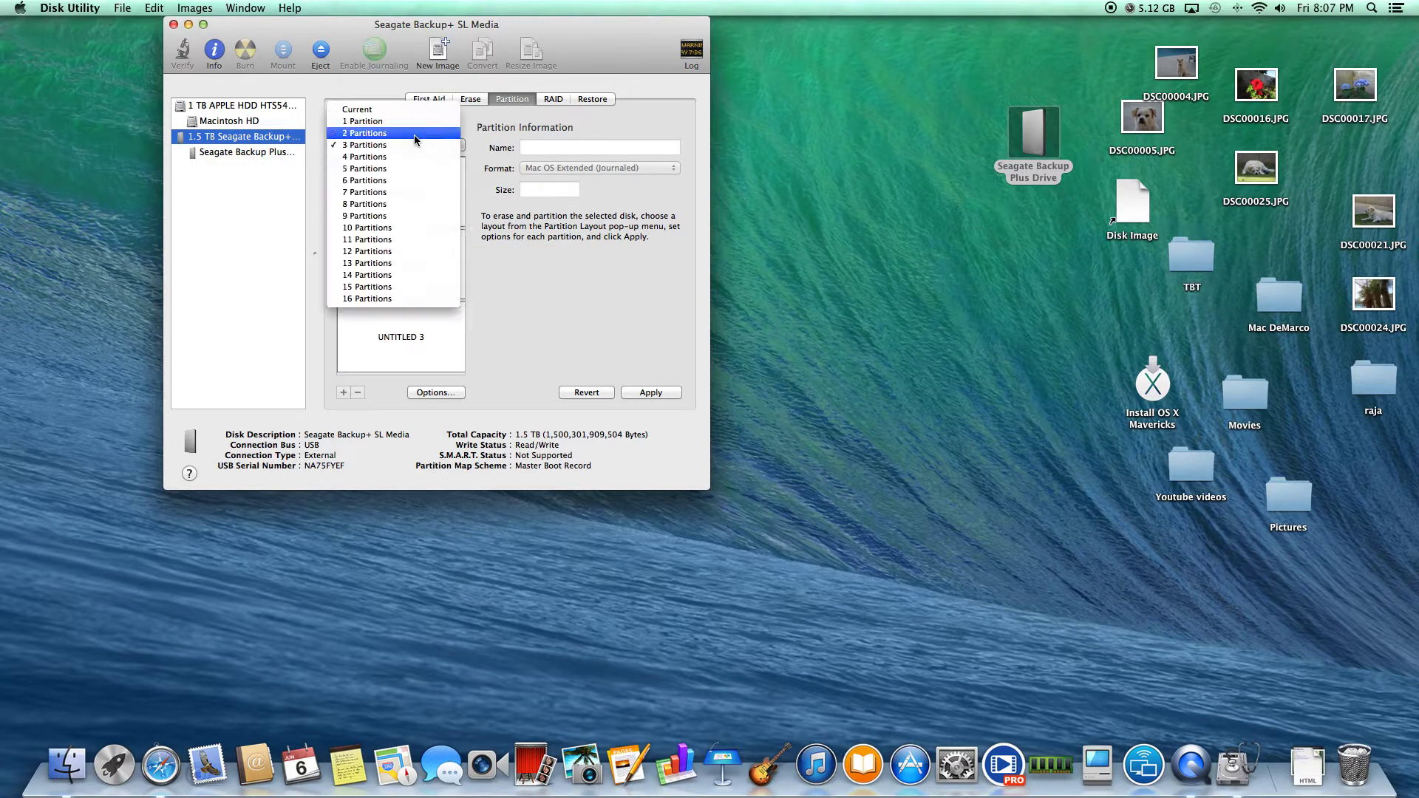
left_click(414, 134)
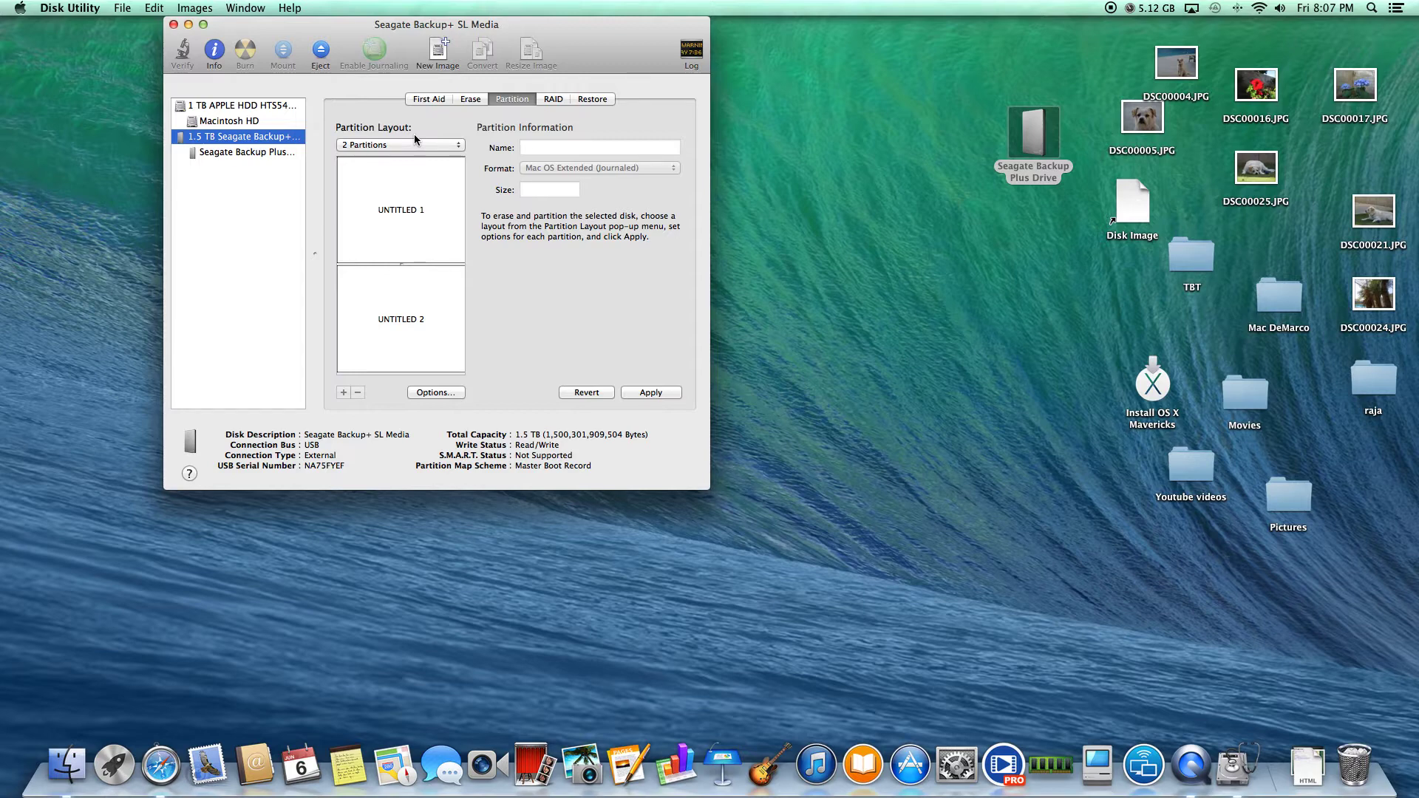
left_click(418, 212)
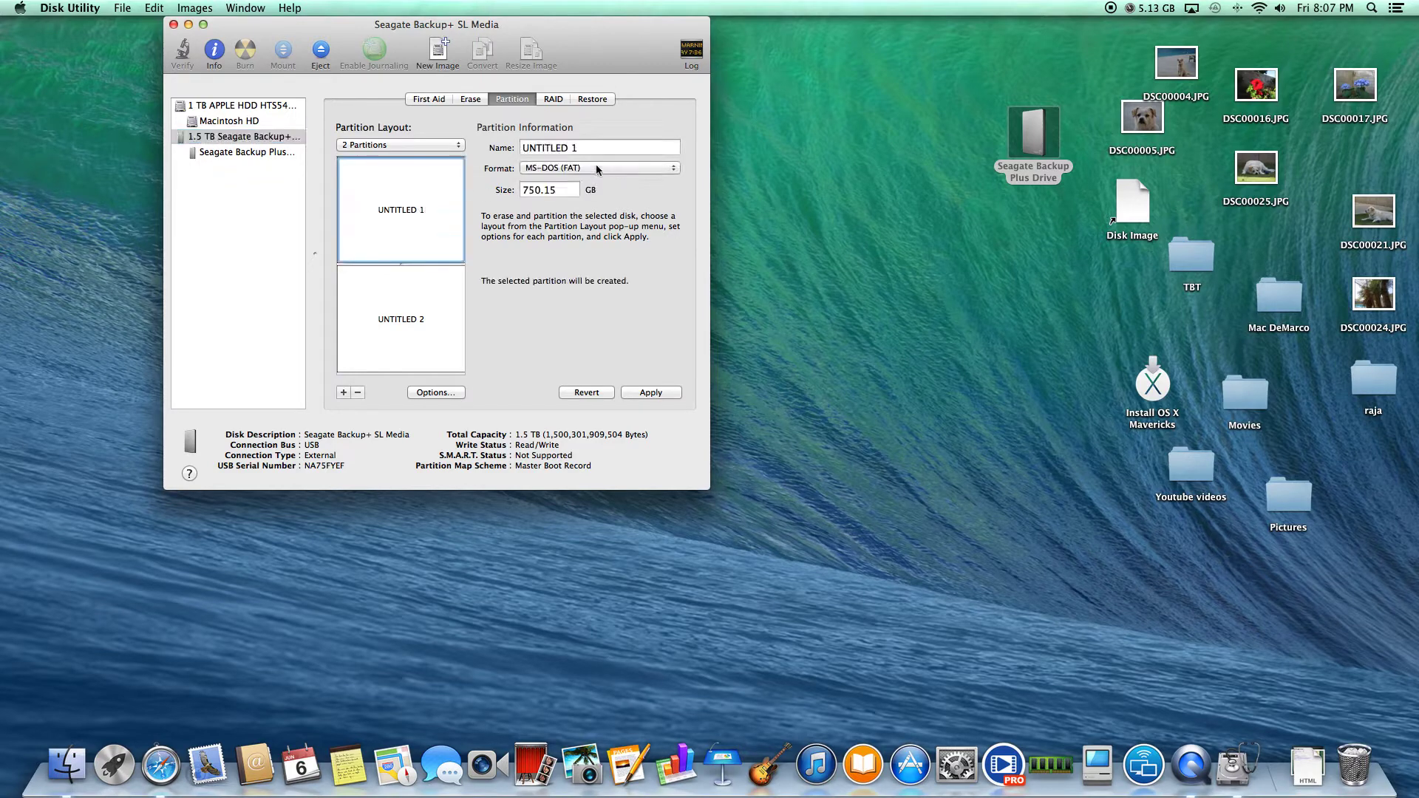
- Name the first partition TIMEMACHINE, format it Mac OS Extended (Journaled), and resize it to 500 GB
triple_click(576, 148)
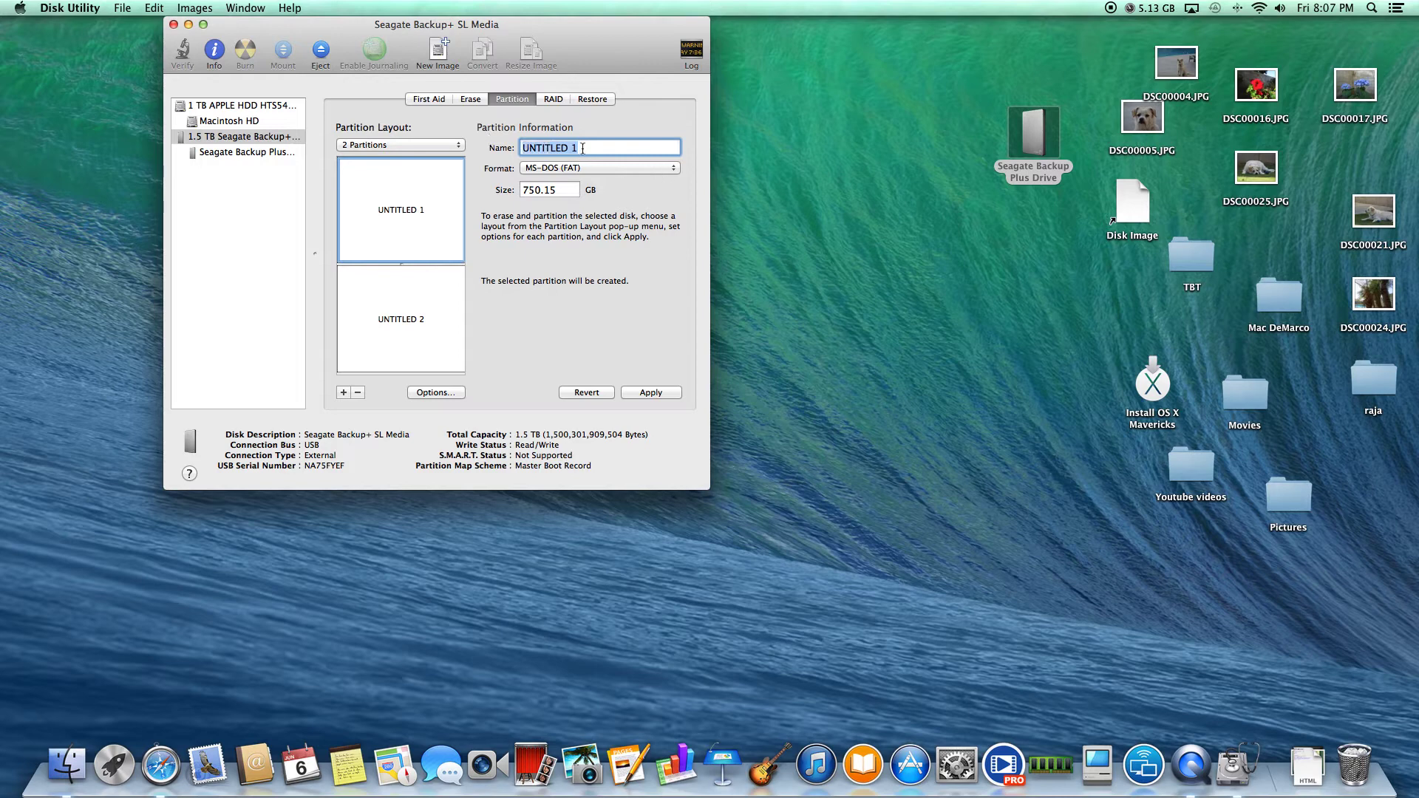
key("BackSpace")
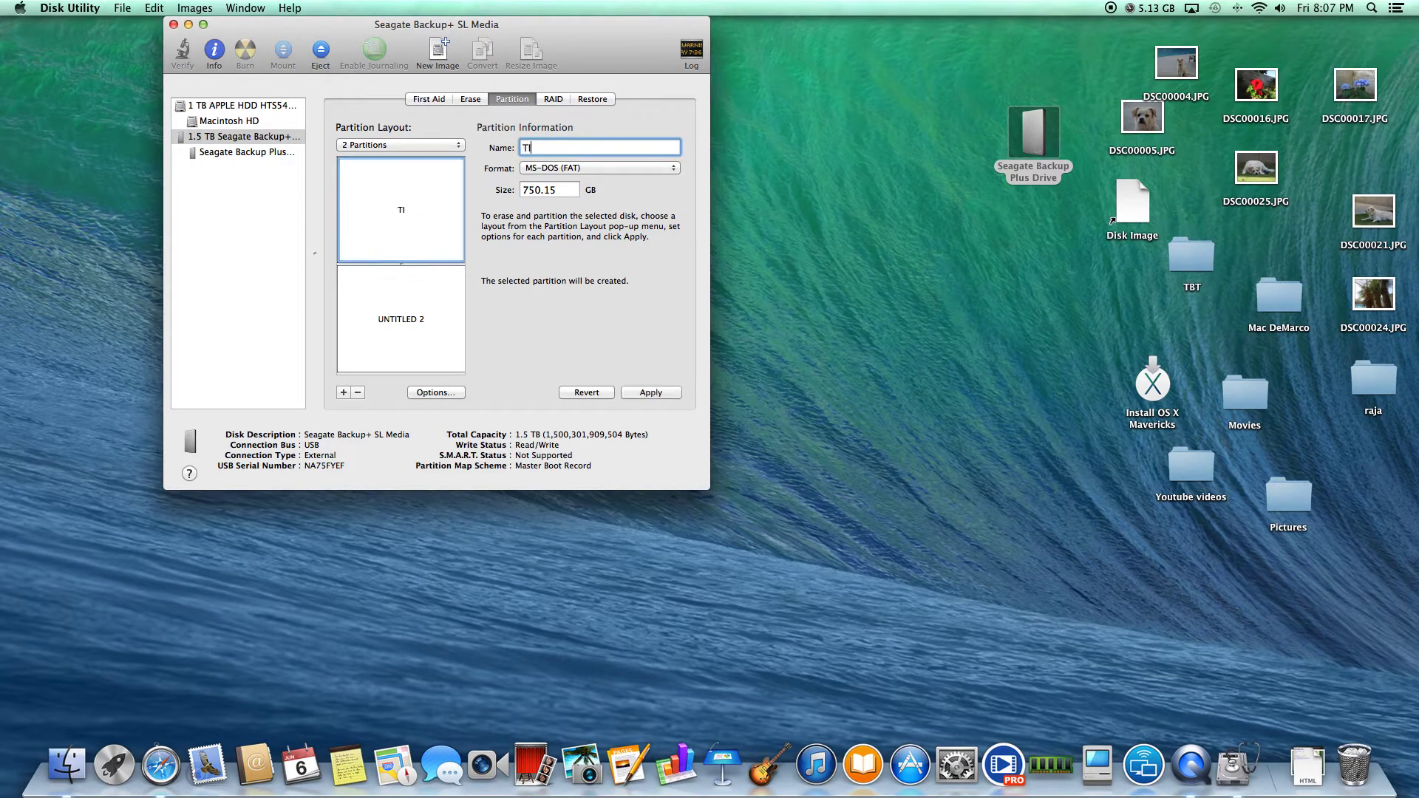
type("TIMEMACHINE")
left_click(593, 171)
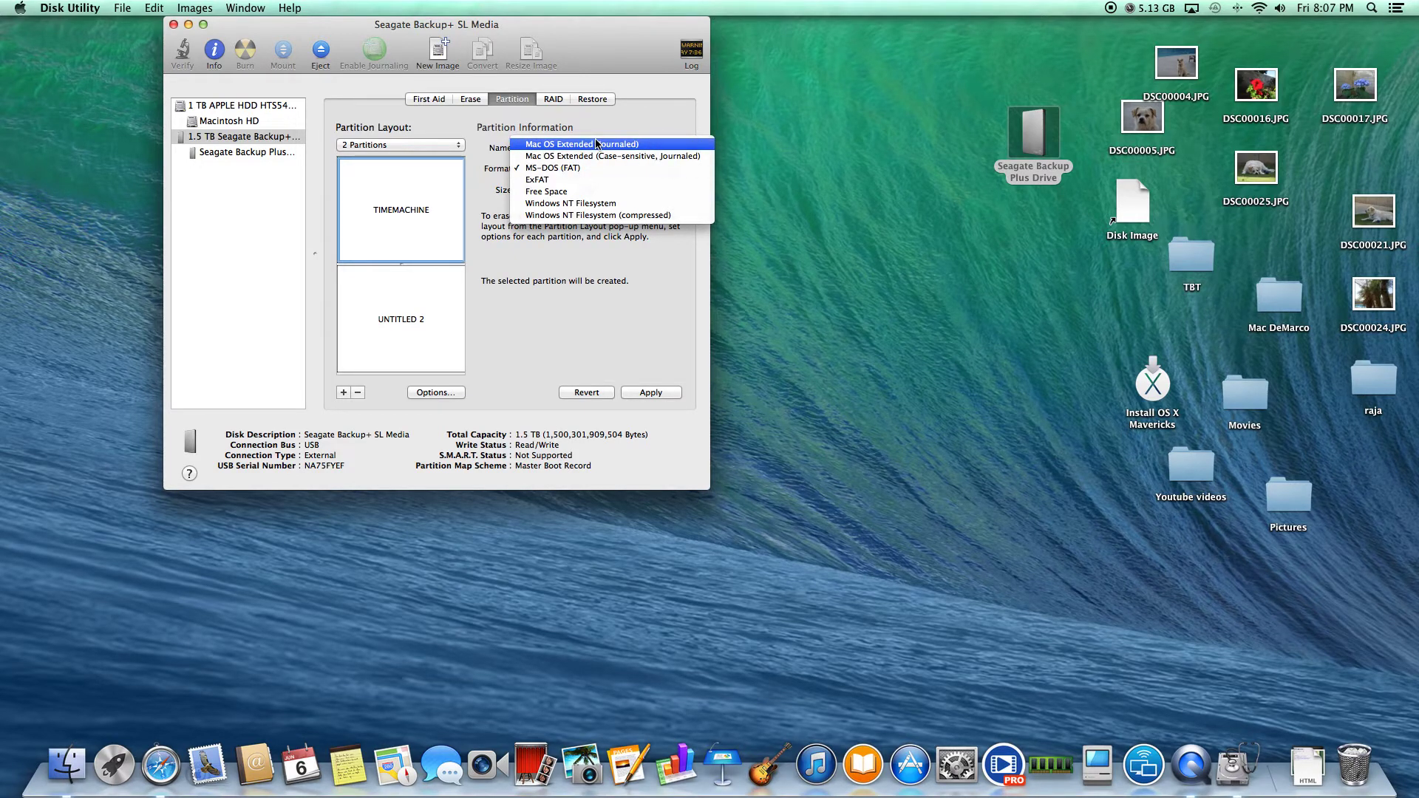
left_click(596, 143)
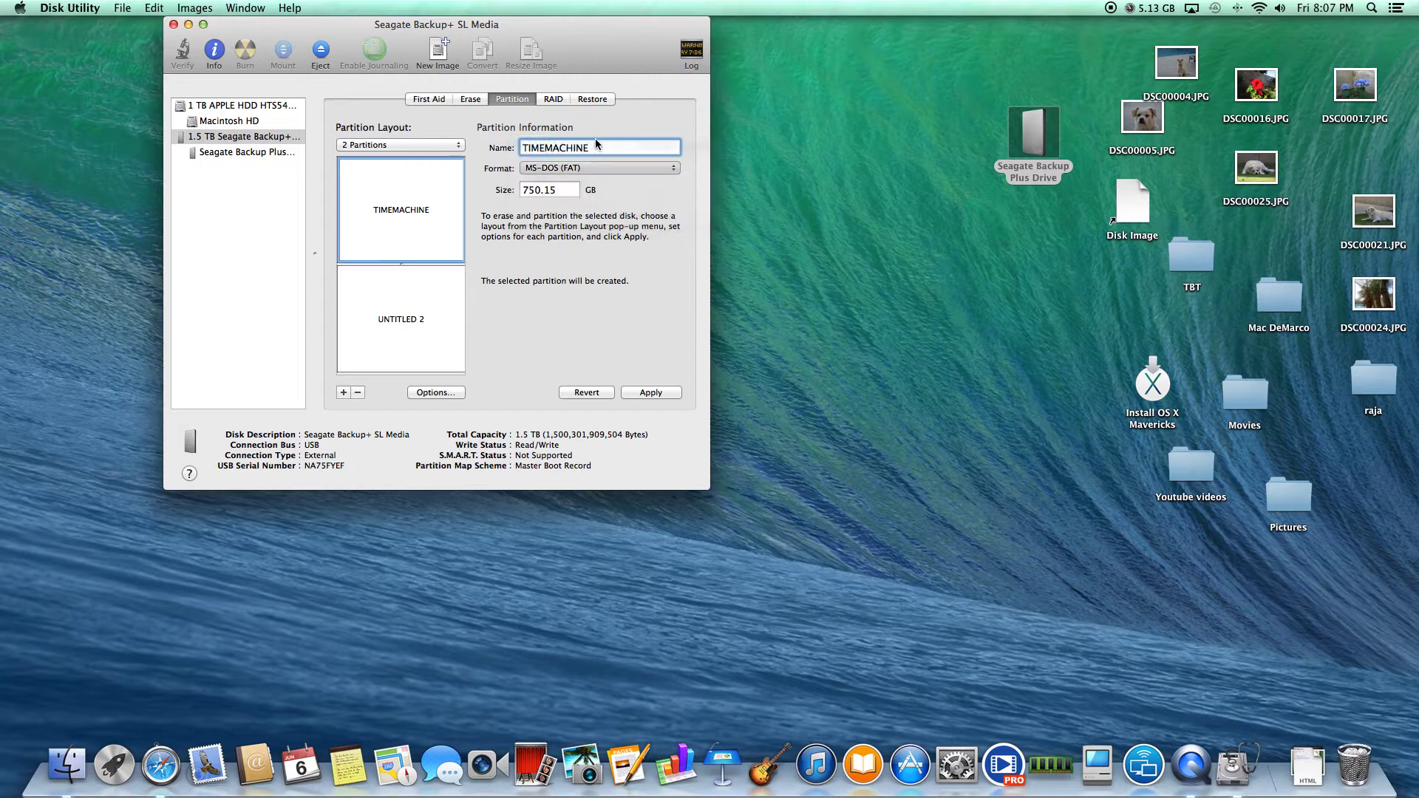
left_click(558, 190)
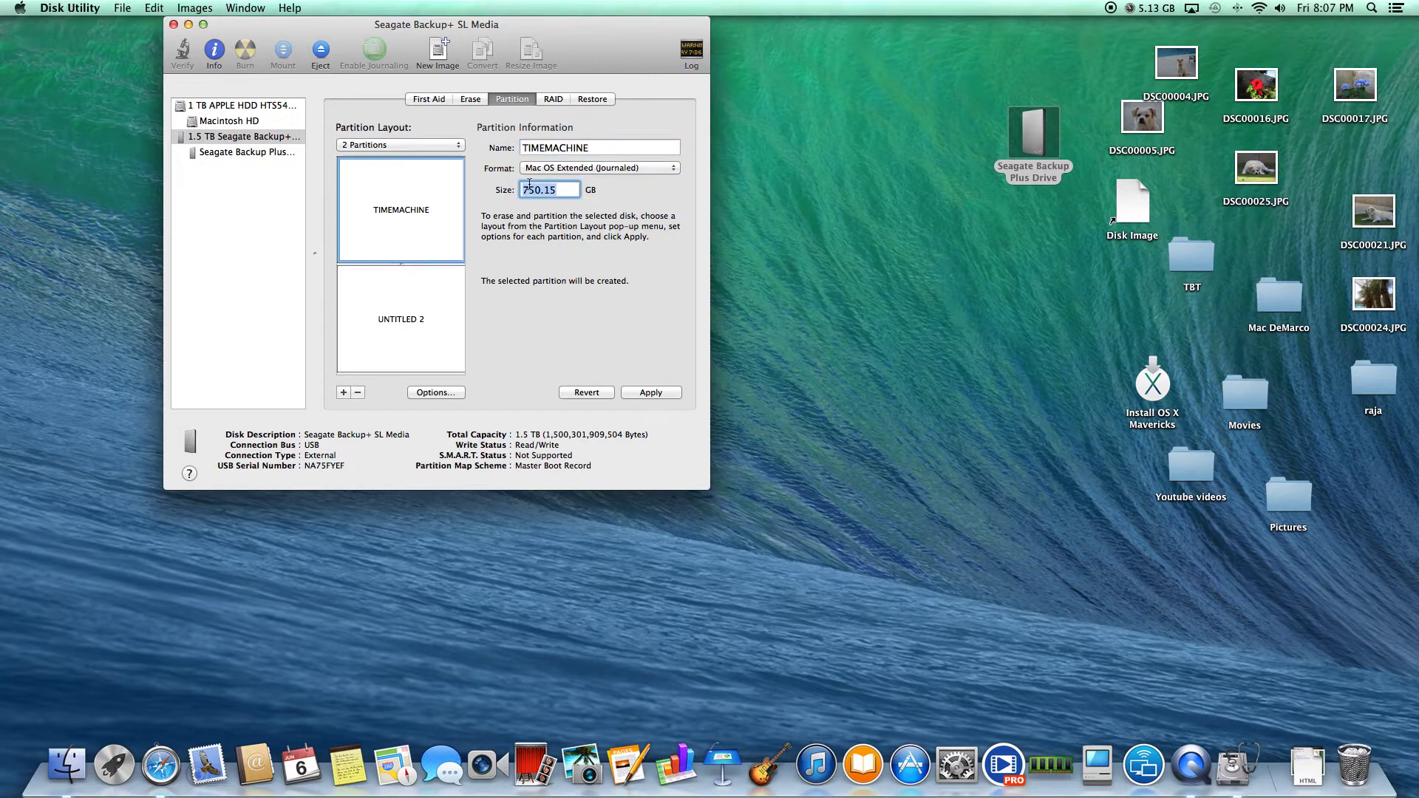
key("BackSpace")
type("500")
left_click(433, 318)
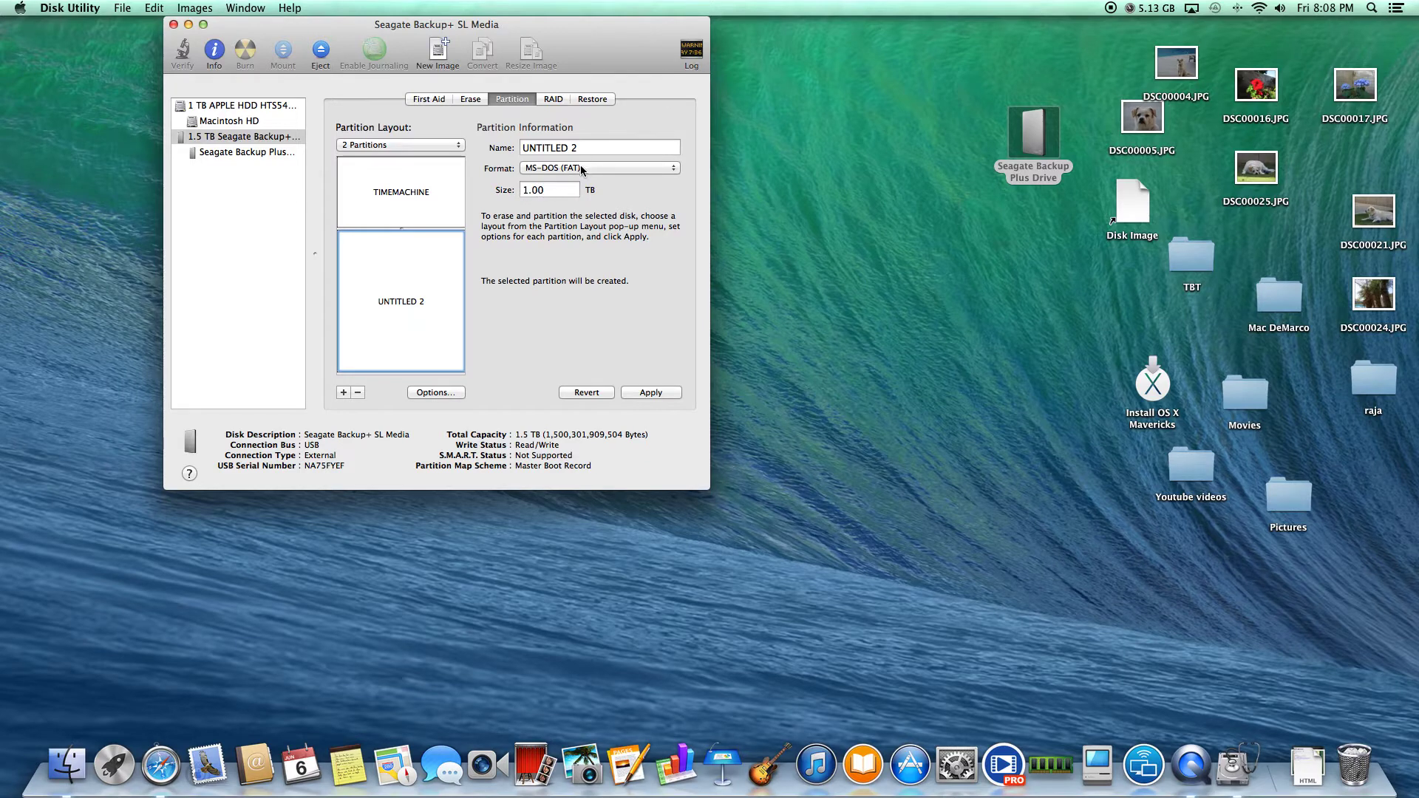
- Rename the second partition from UNTITLED 2 to 1TB and apply the partition layout
left_click(604, 143)
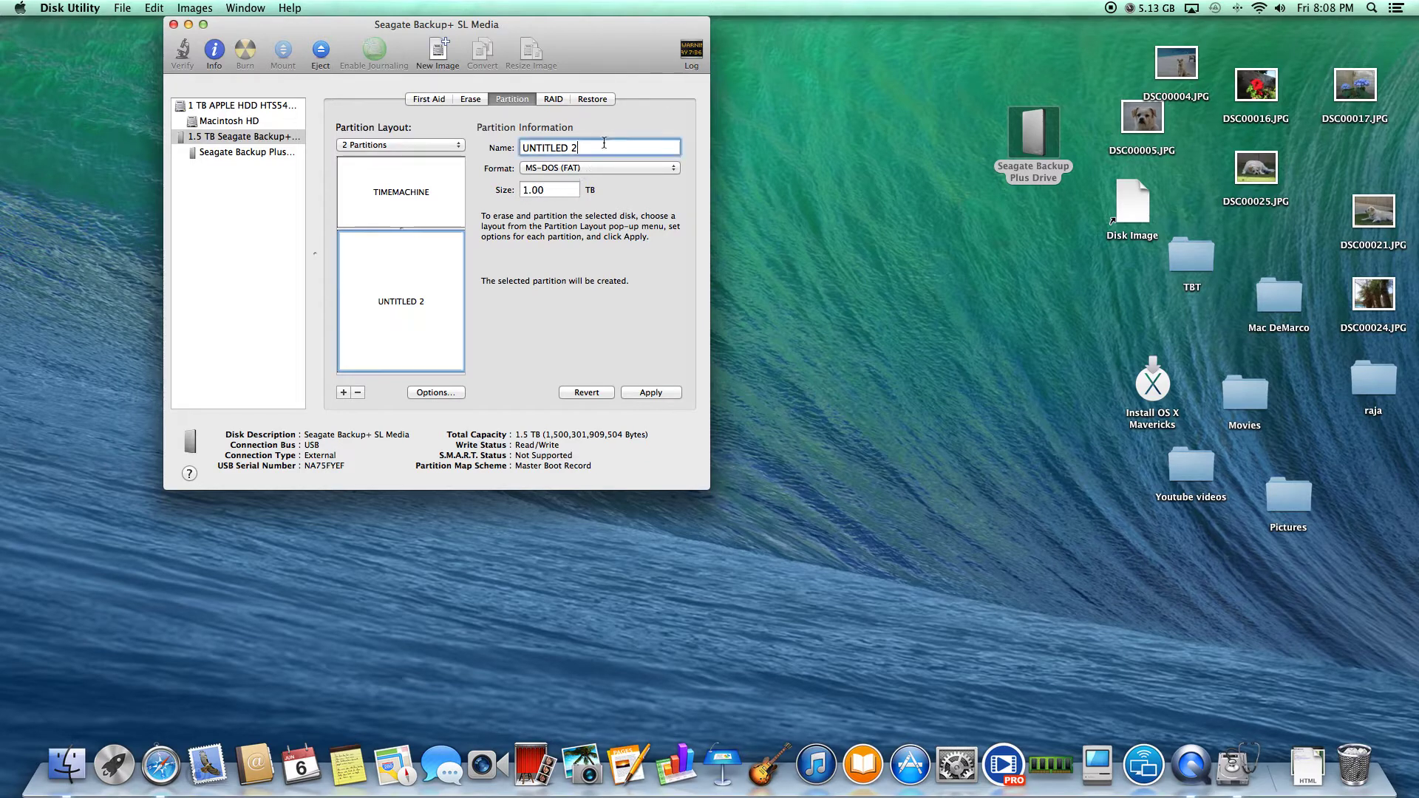
triple_click(599, 149)
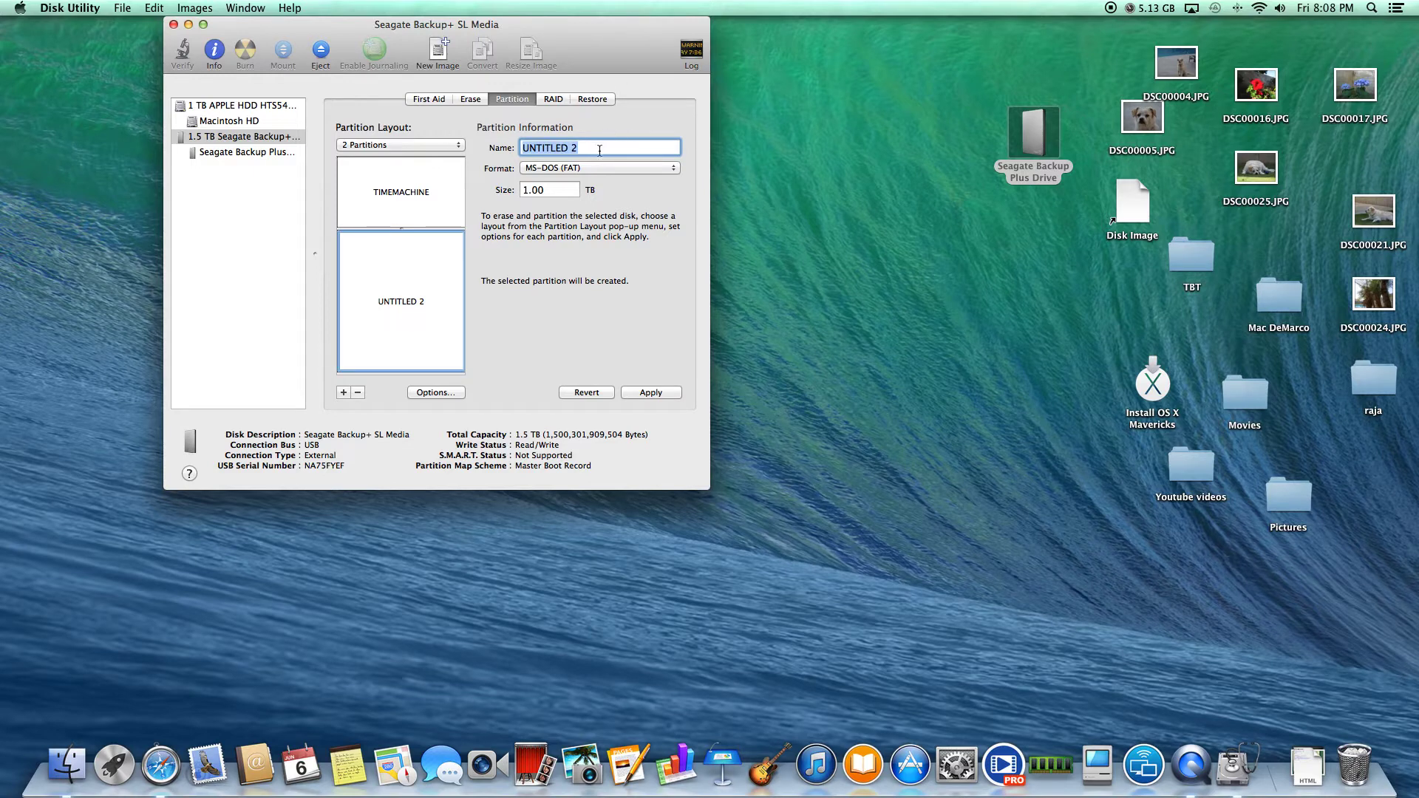
key("BackSpace")
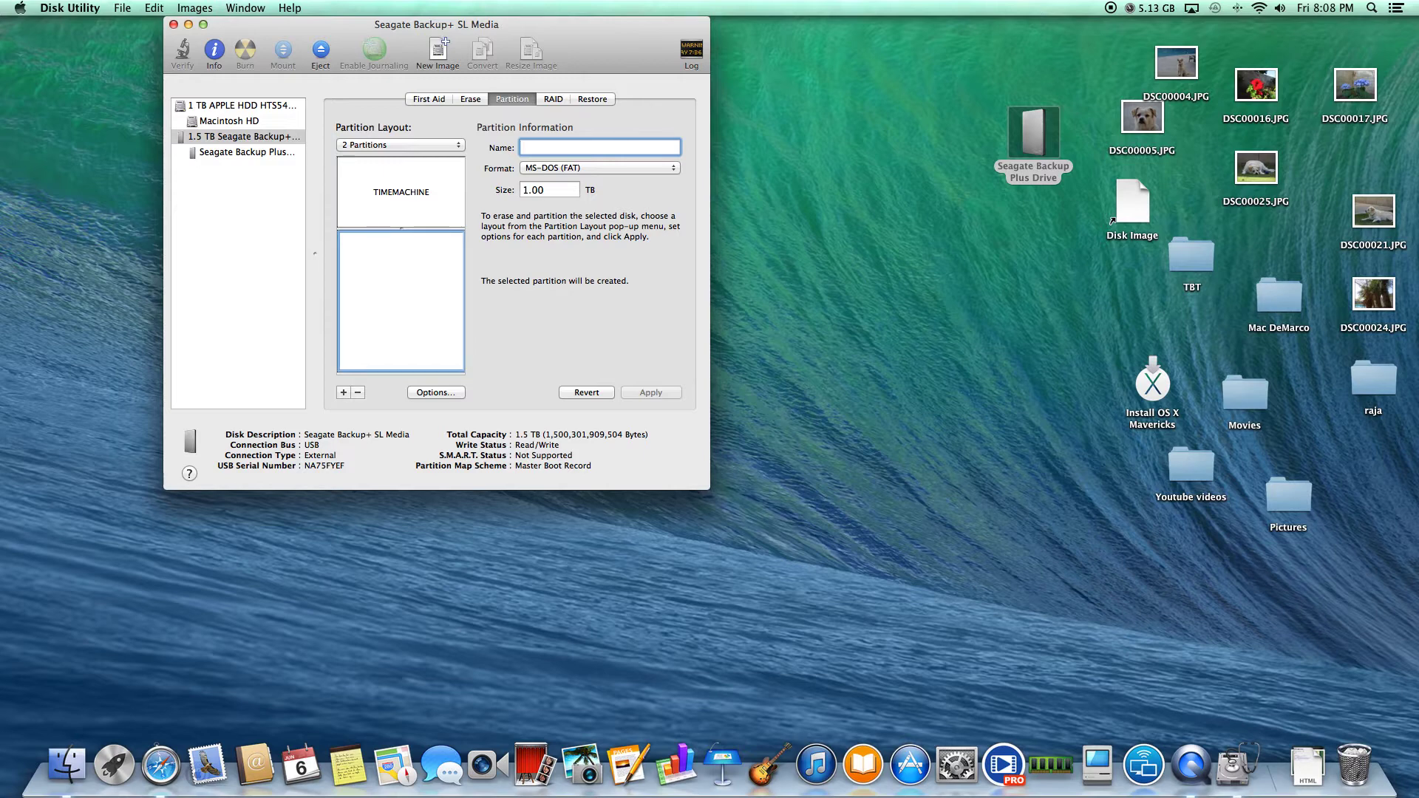
type("10")
key("BackSpace")
type("TB")
left_click(649, 394)
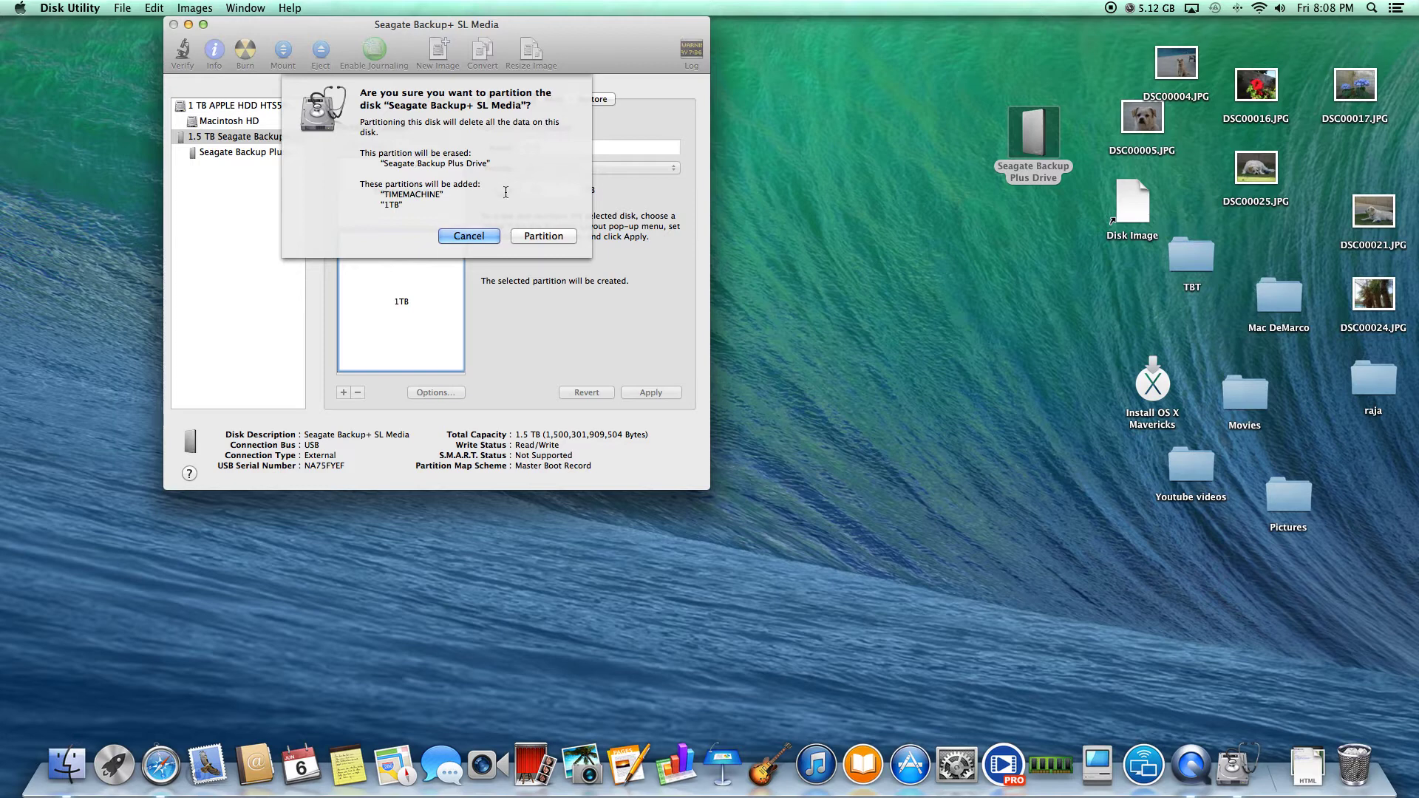
- Confirm partitioning so the Seagate drive becomes the TIMEMACHINE and 1TB volumes
left_click(529, 237)
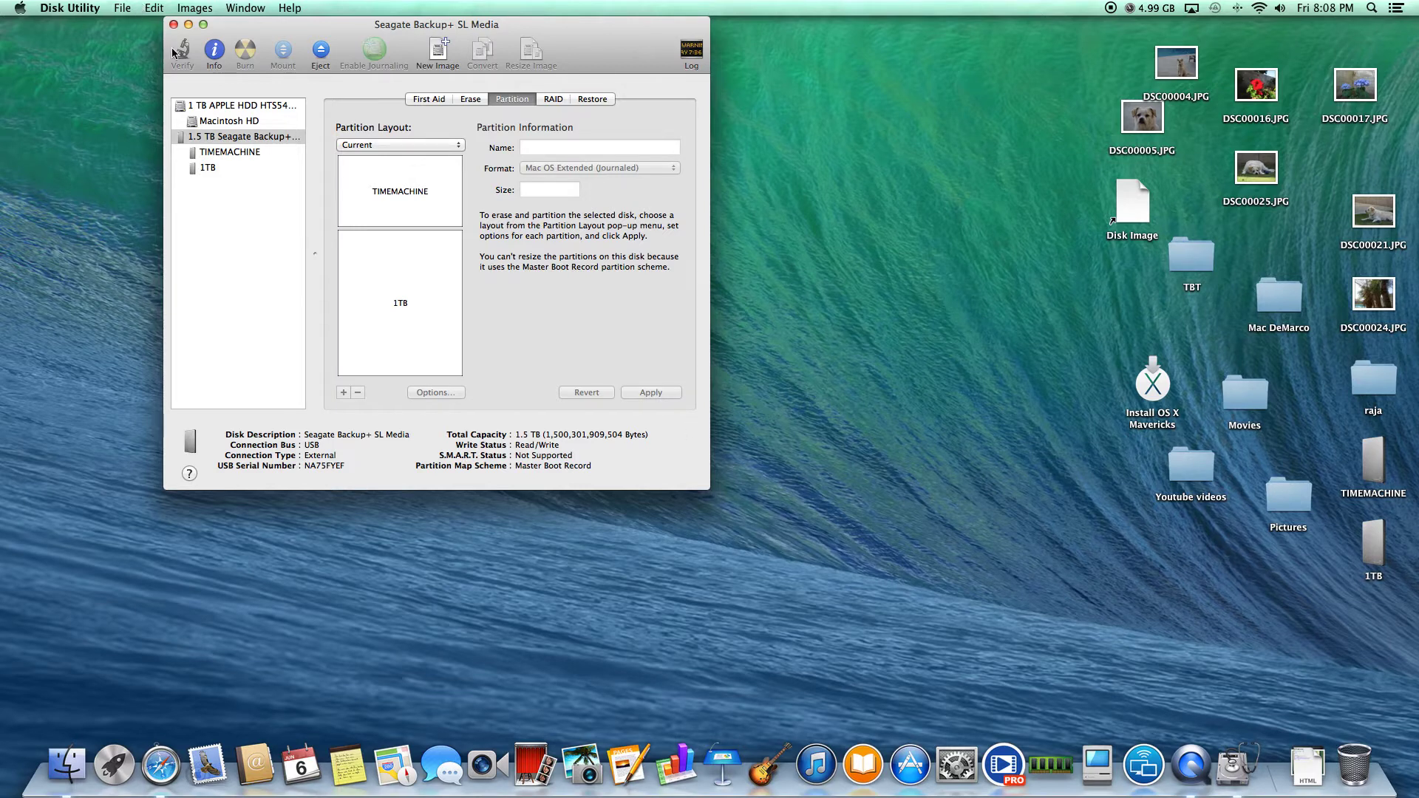
- Quit Disk Utility, confirm the TIMEMACHINE and 1TB volumes are empty, and close their windows
left_click(173, 25)
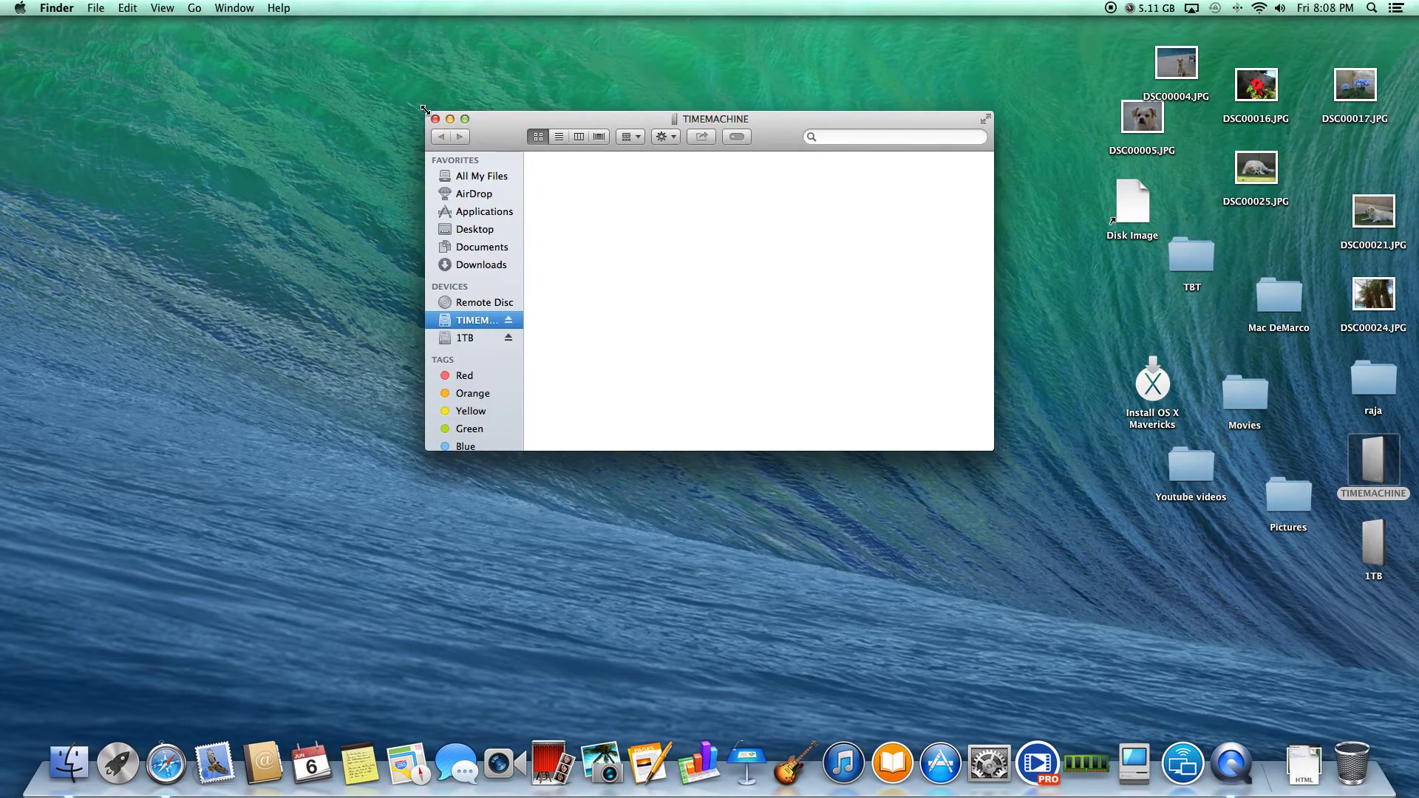
left_click(435, 119)
double_click(1382, 553)
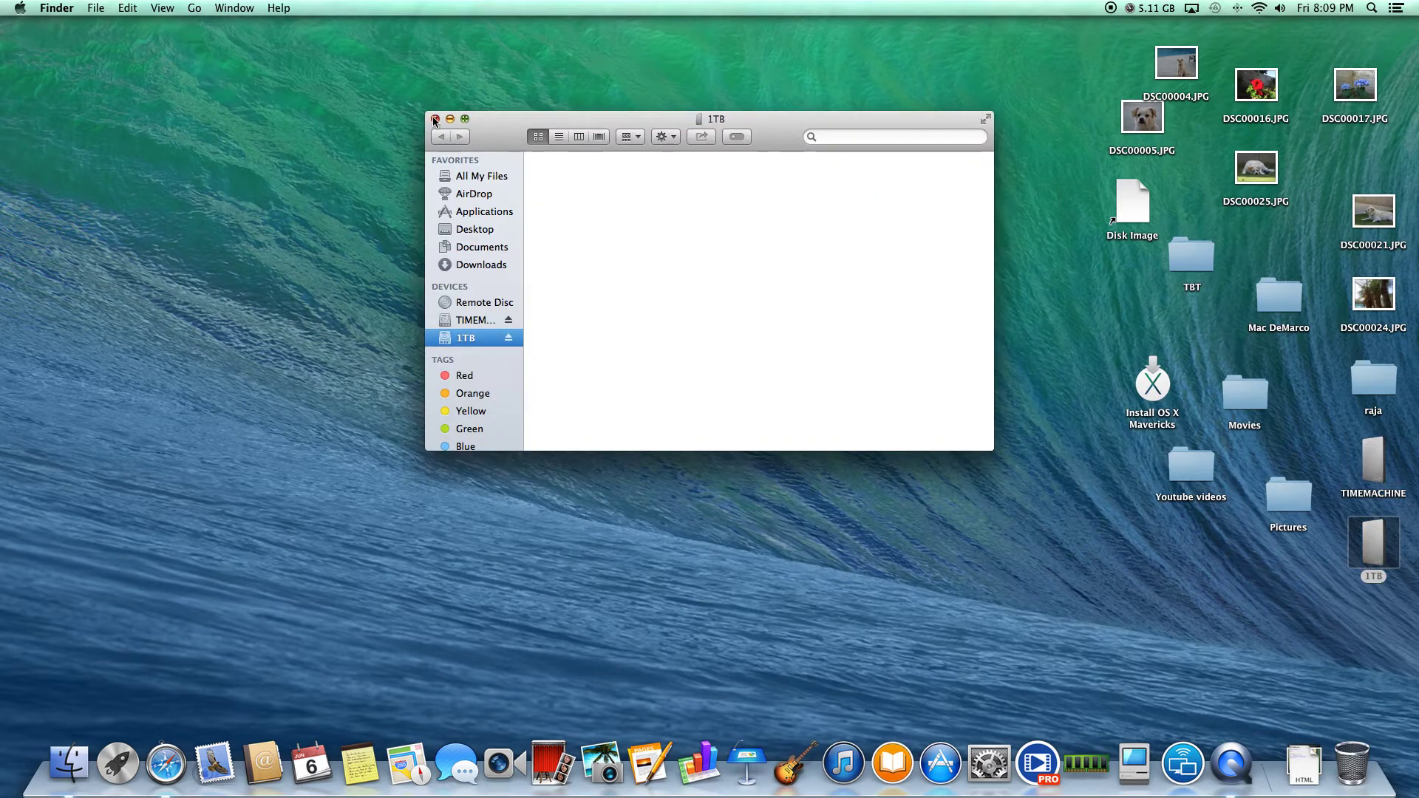
left_click(435, 119)
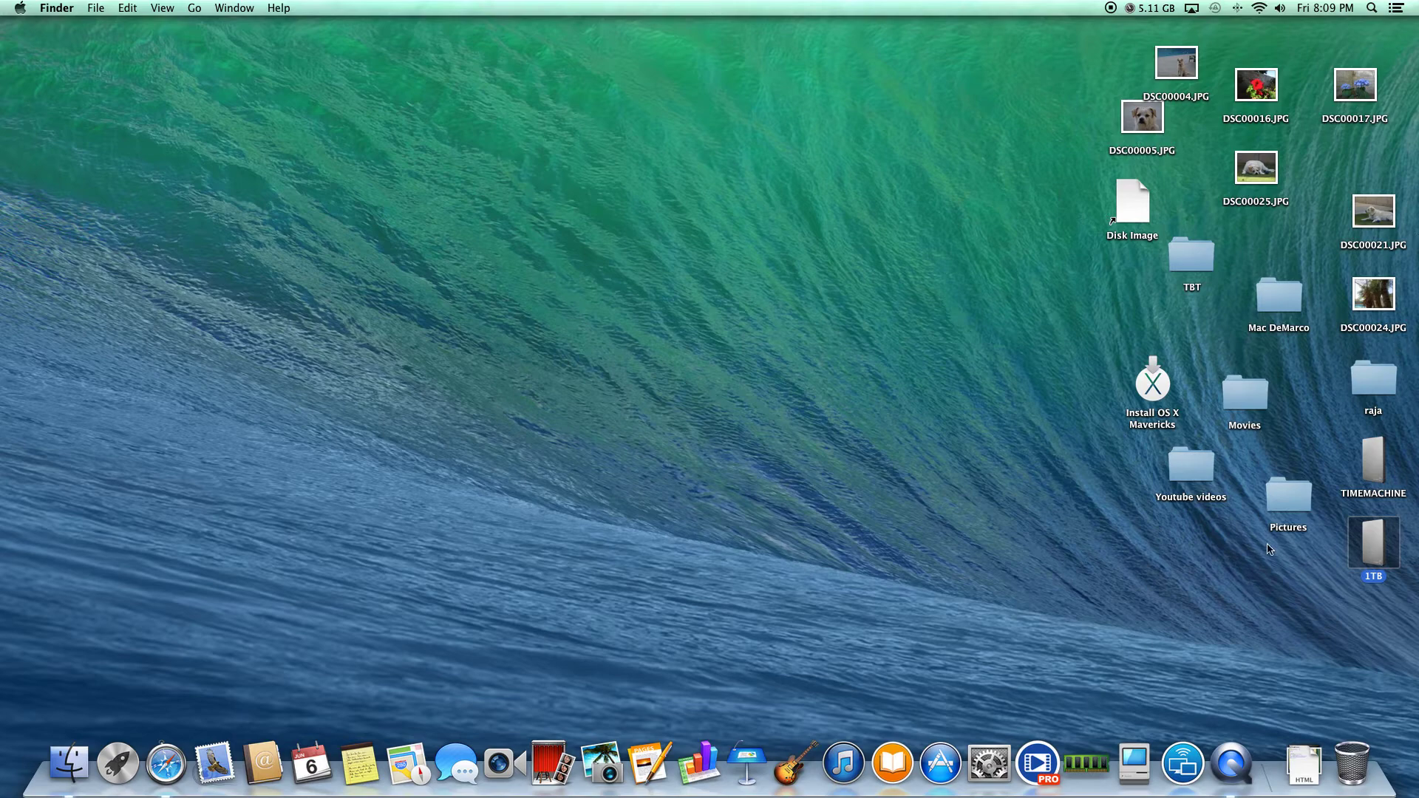
- Launch Time Machine from Launchpad and choose Set Up Time Machine
left_click(1371, 473)
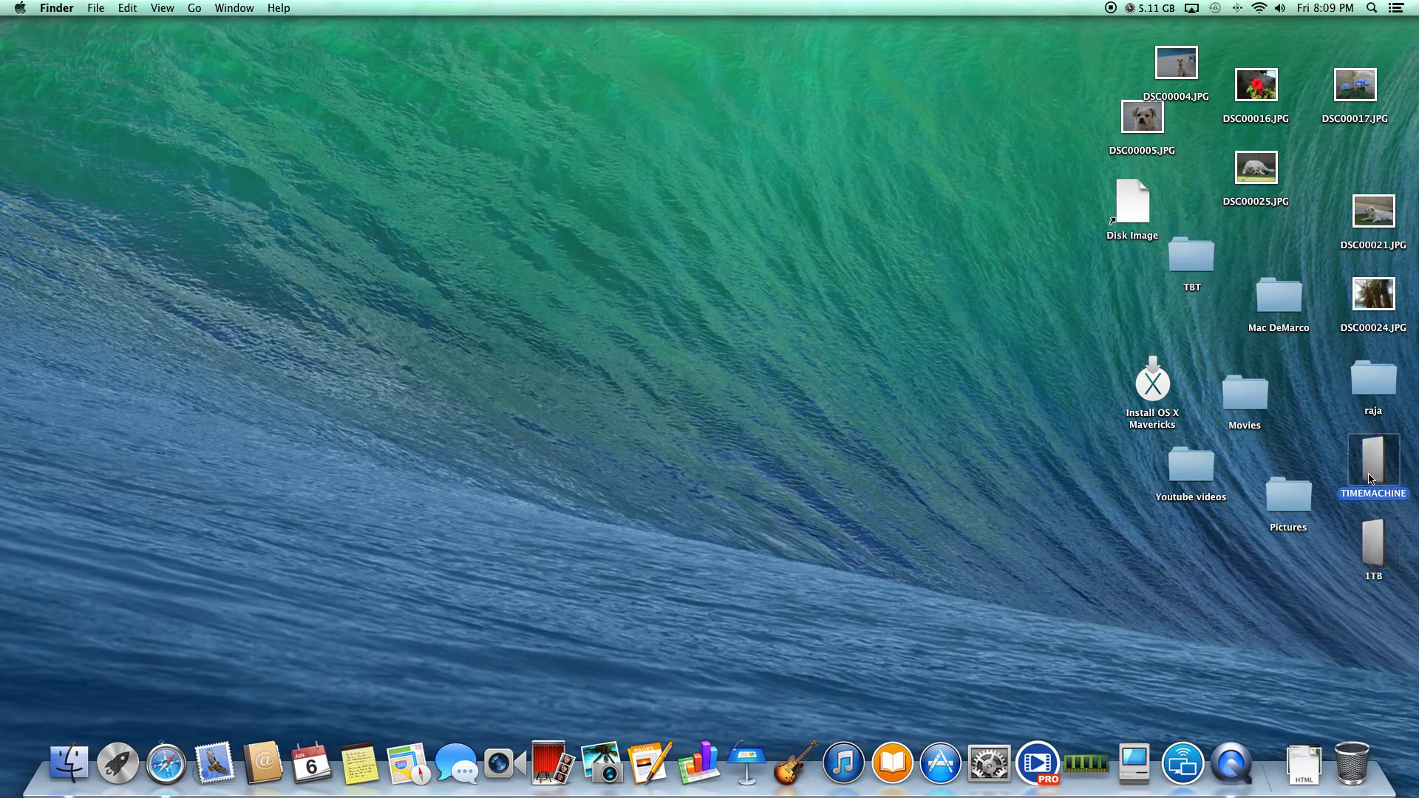
left_click(116, 764)
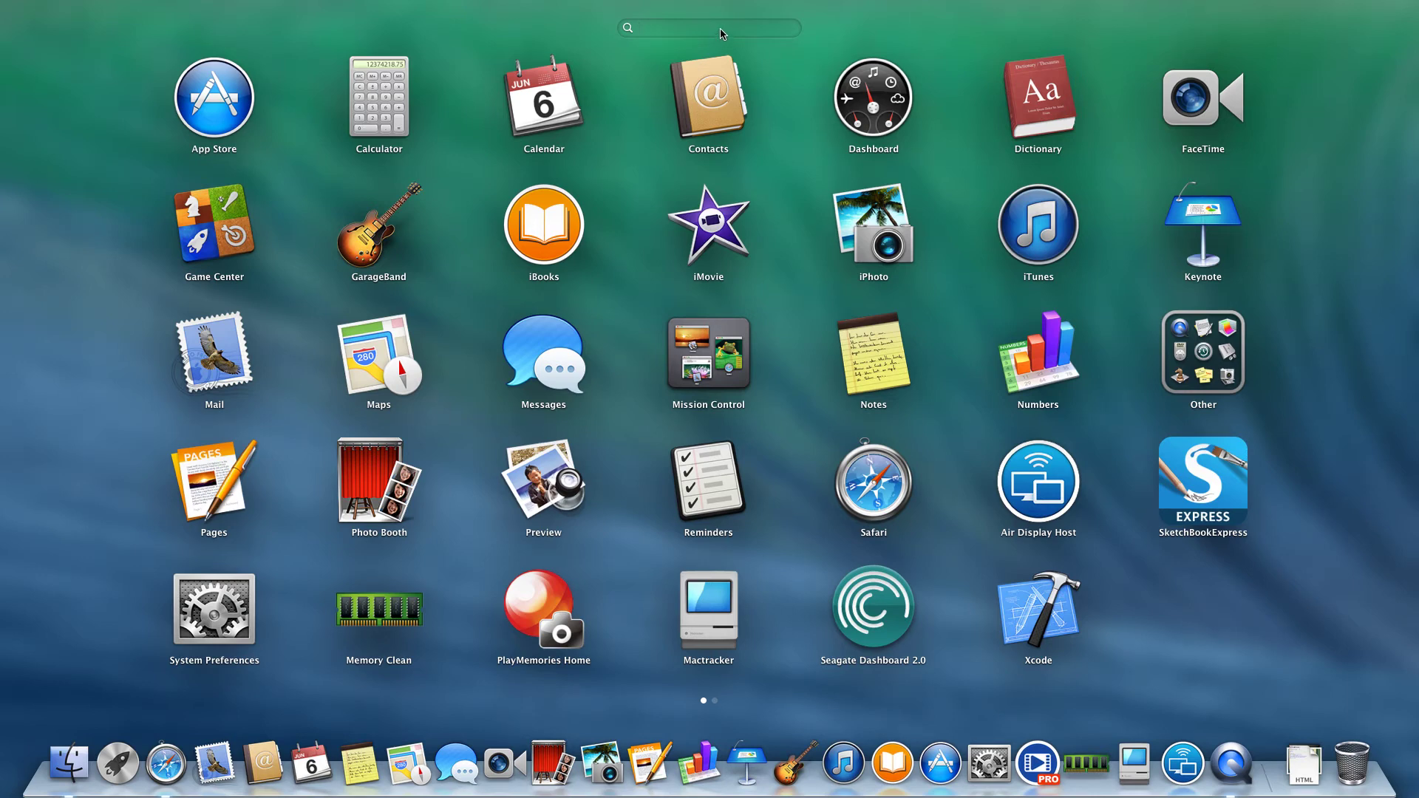
type("t")
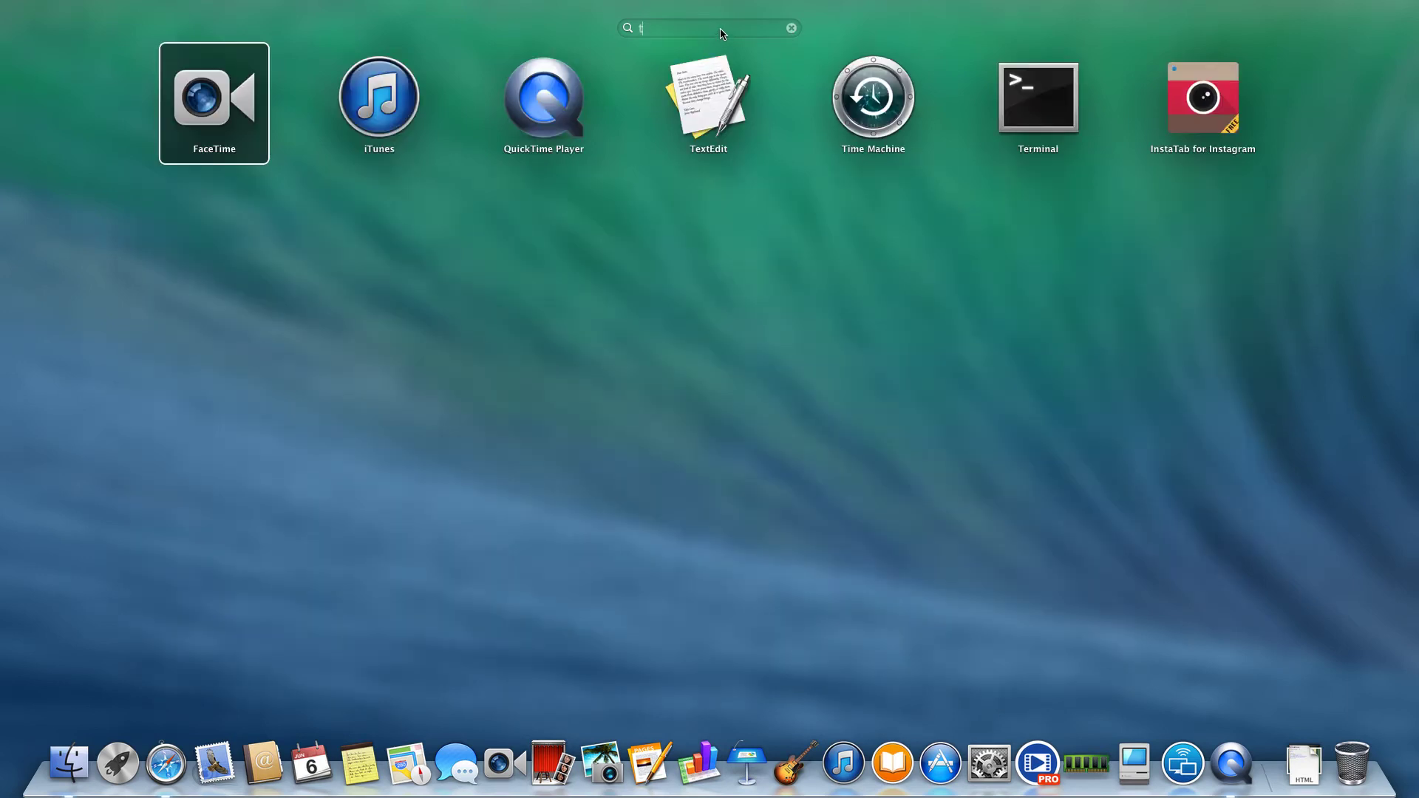
left_click(881, 101)
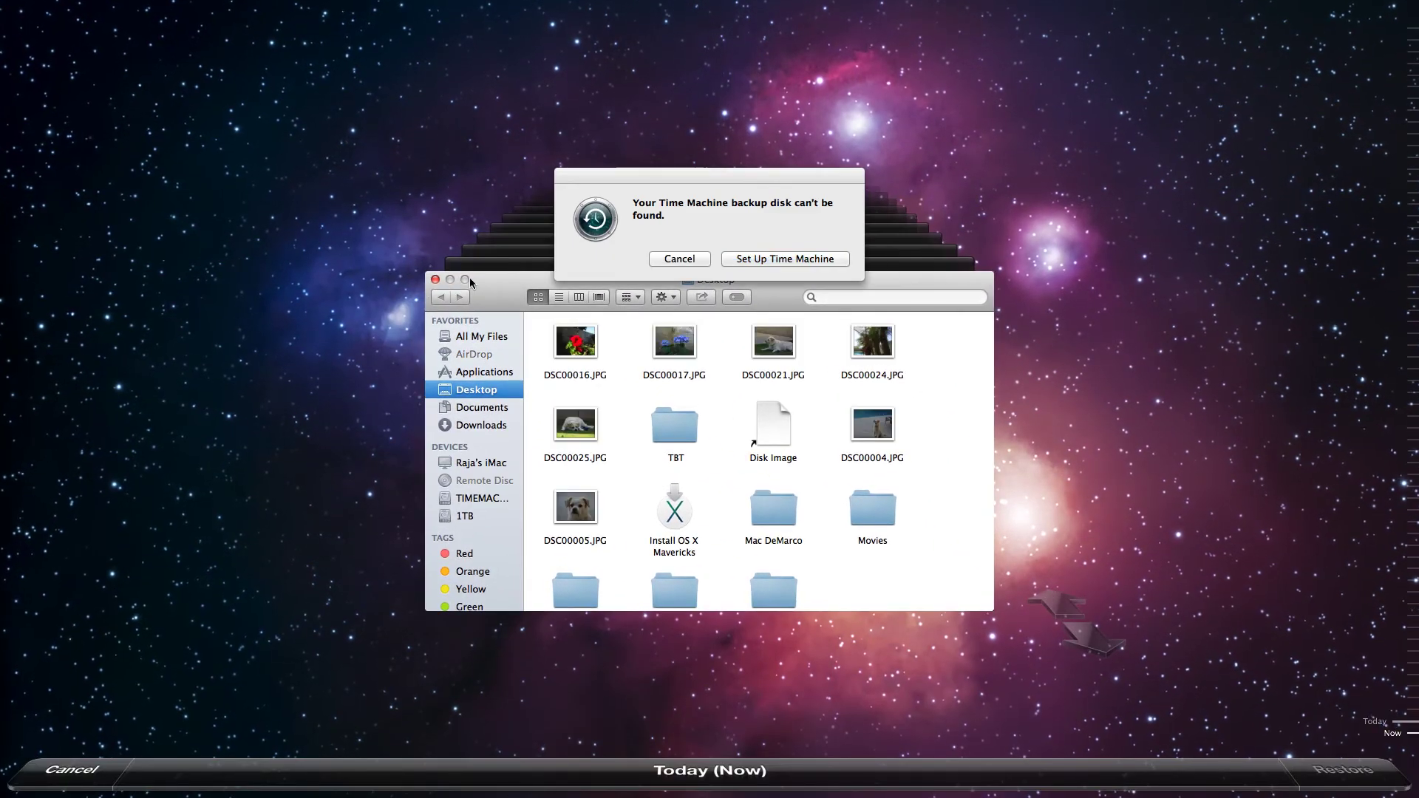
left_click(797, 259)
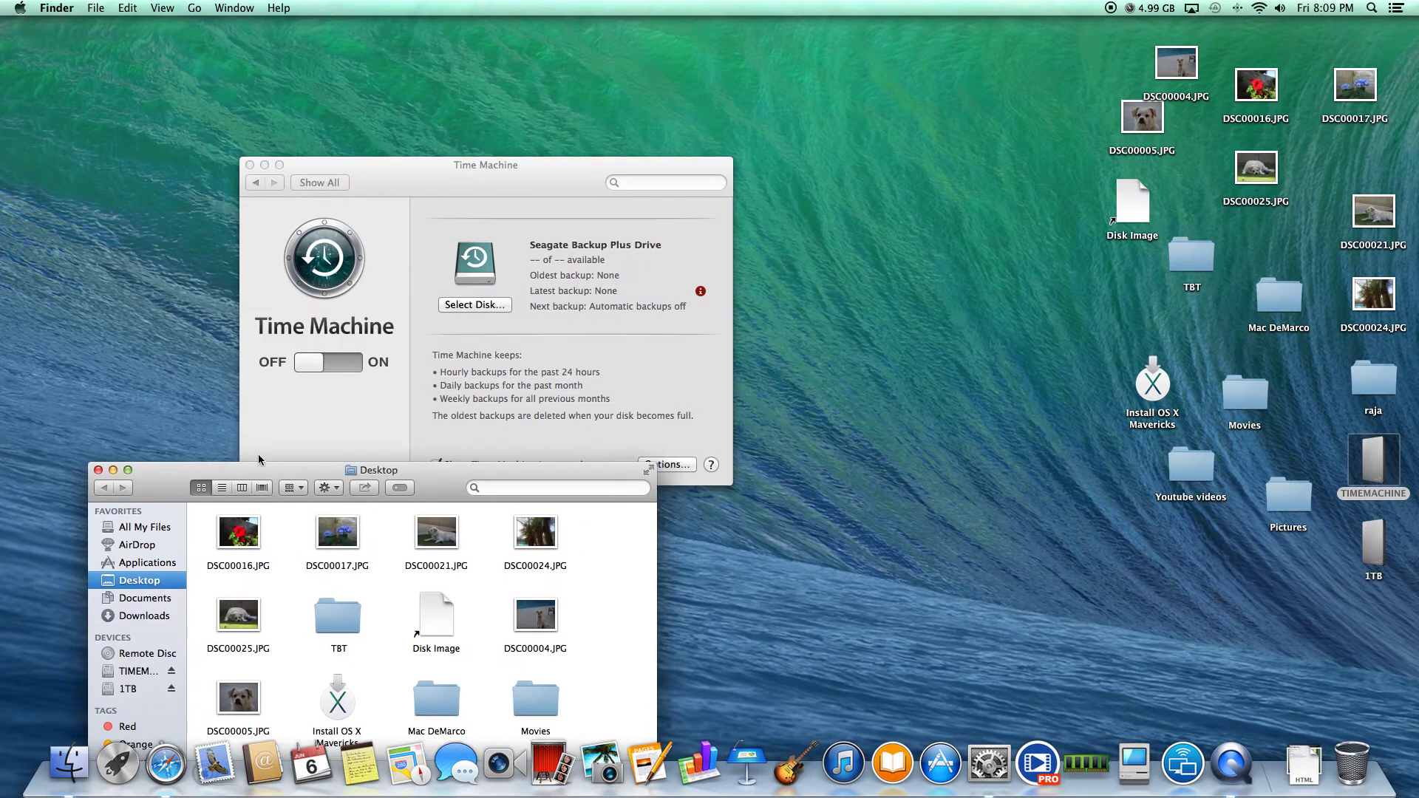
- Choose TIMEMACHINE as the Time Machine backup disk, replacing Seagate Backup Plus Drive
left_click(478, 193)
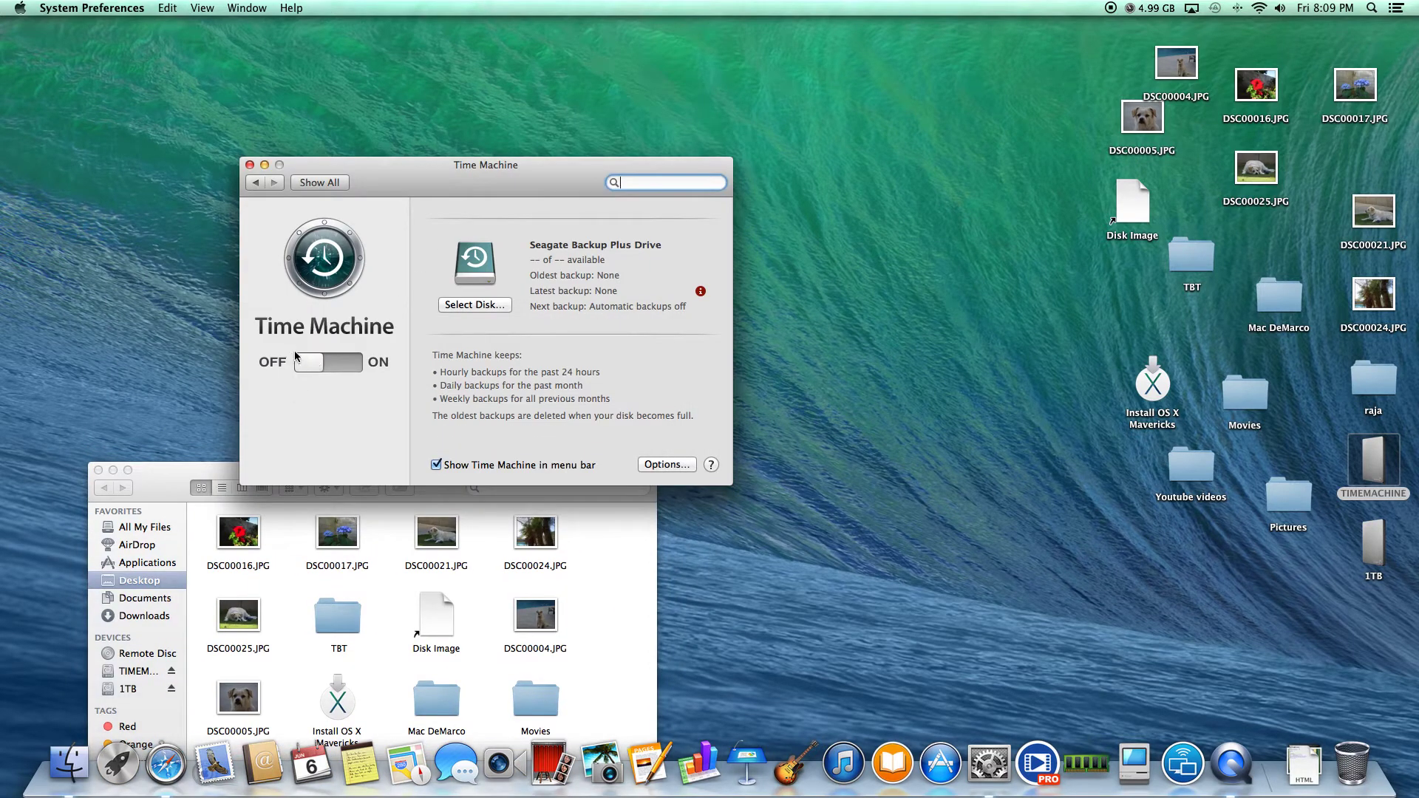
left_click(495, 303)
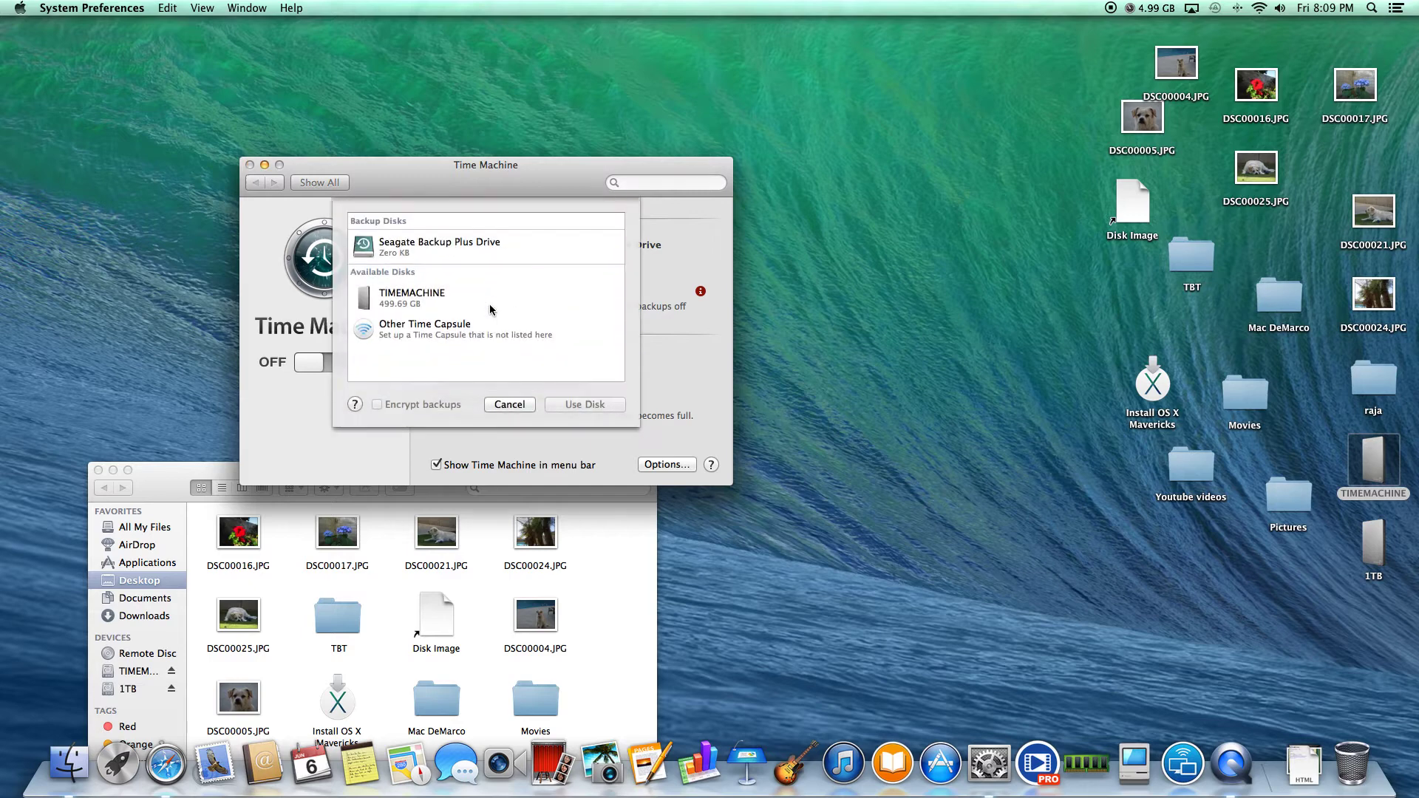
double_click(421, 296)
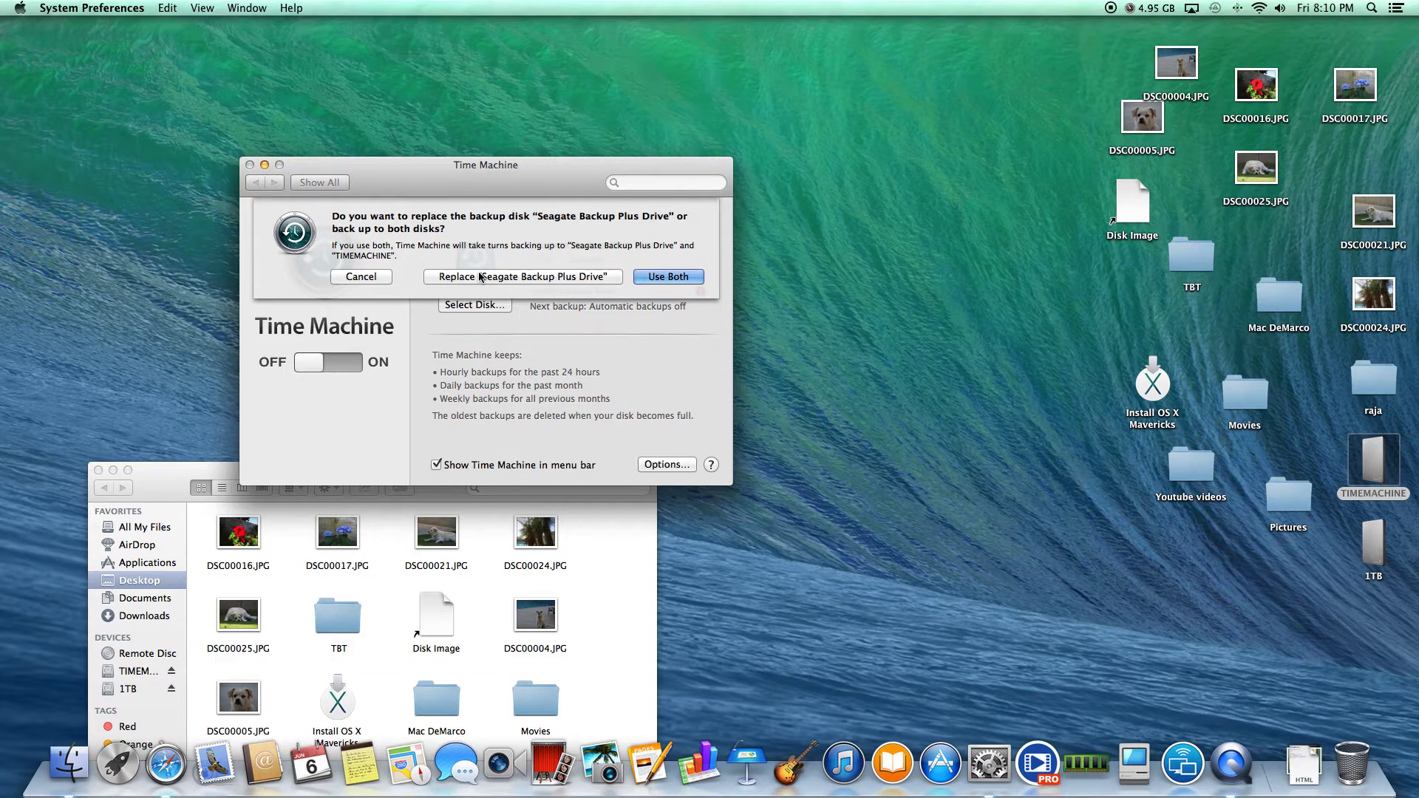
left_click(480, 277)
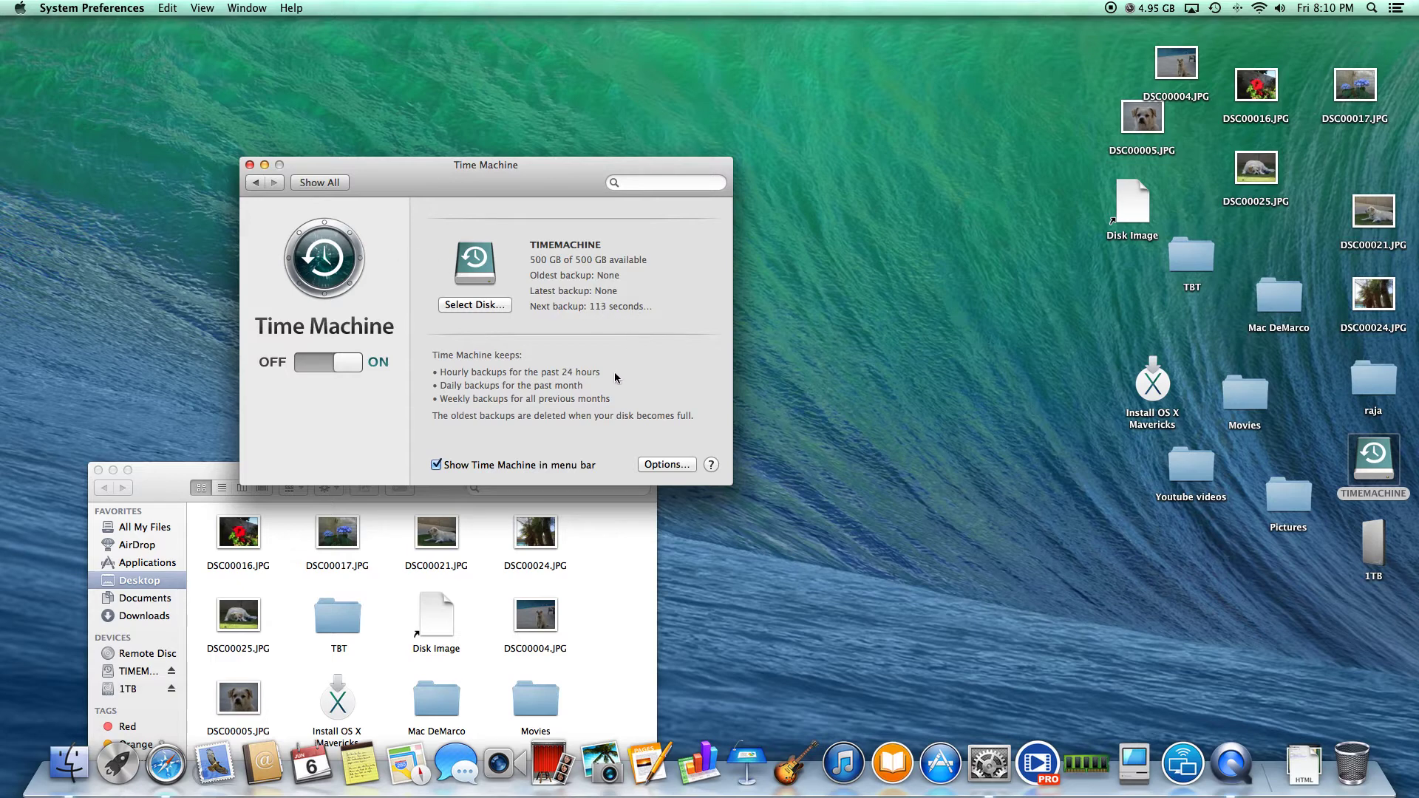
left_click(681, 464)
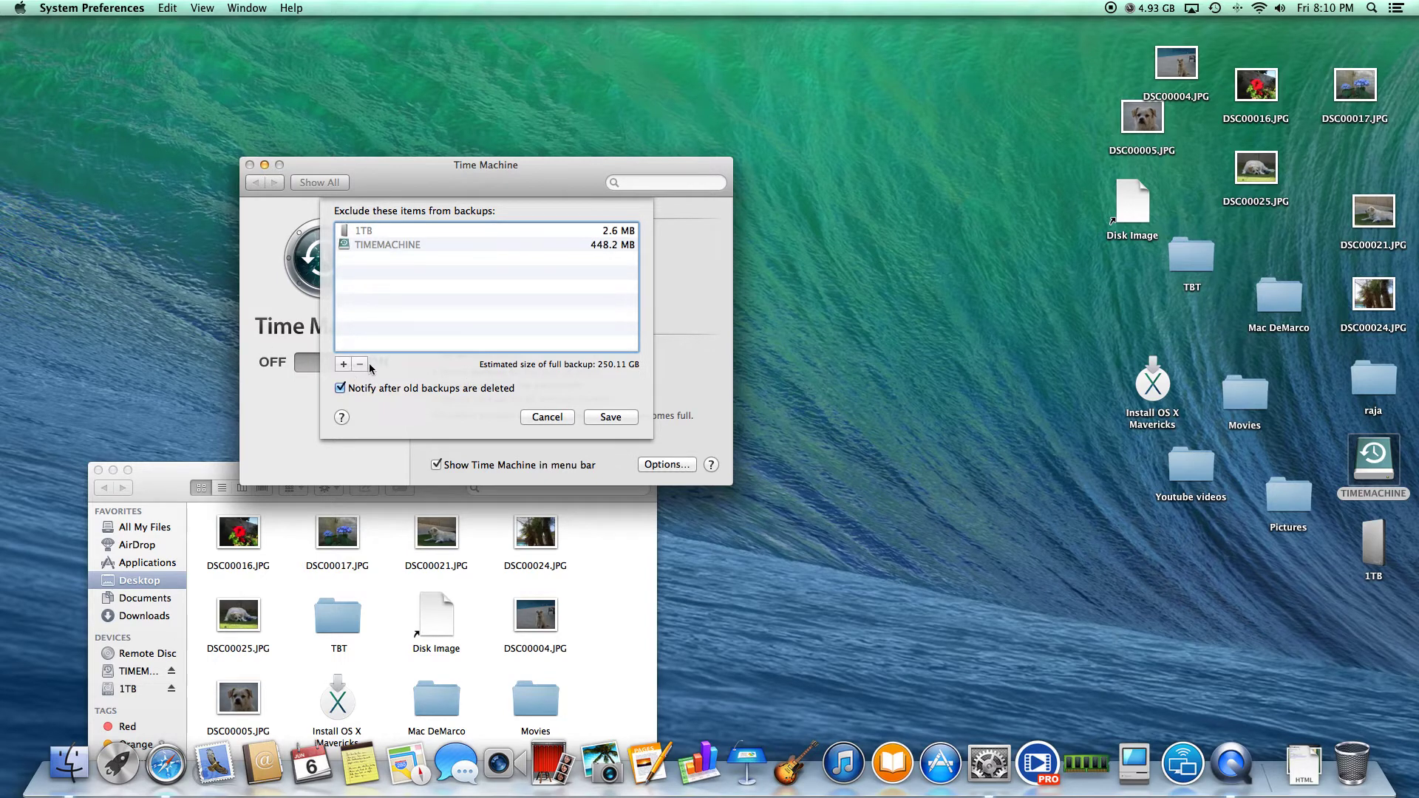
- Open Time Machine's exclusion chooser and show the Desktop folder's contents
left_click(343, 364)
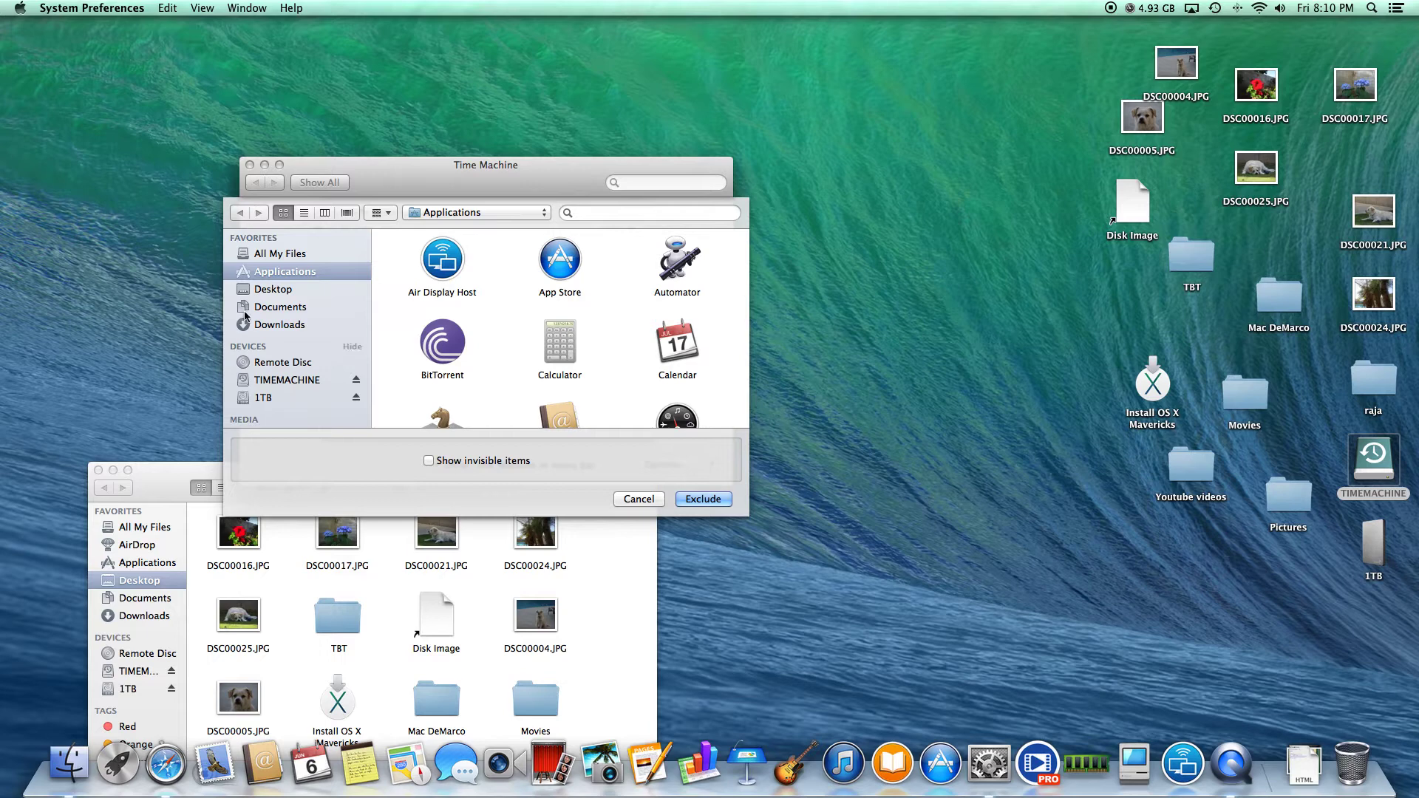
left_click(646, 501)
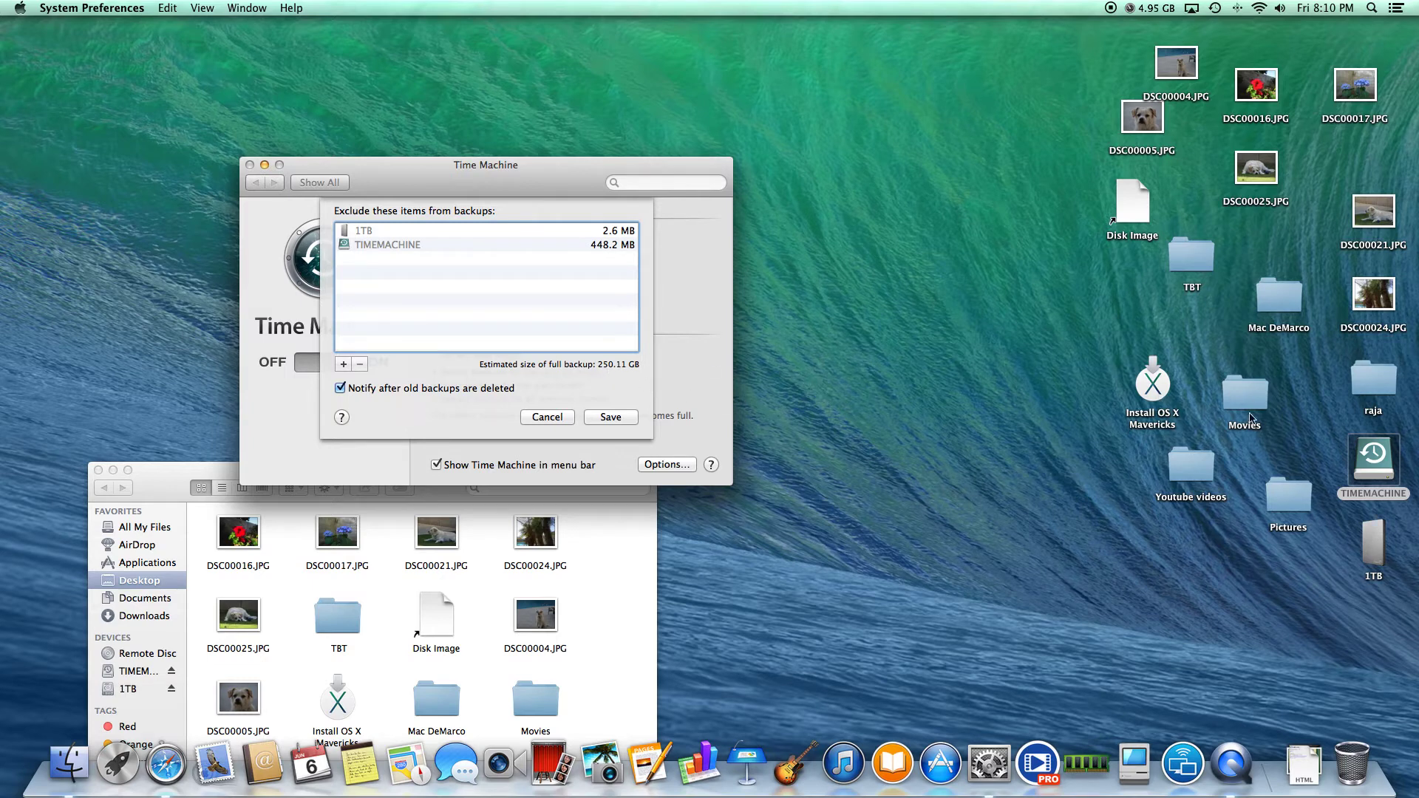
left_click(343, 365)
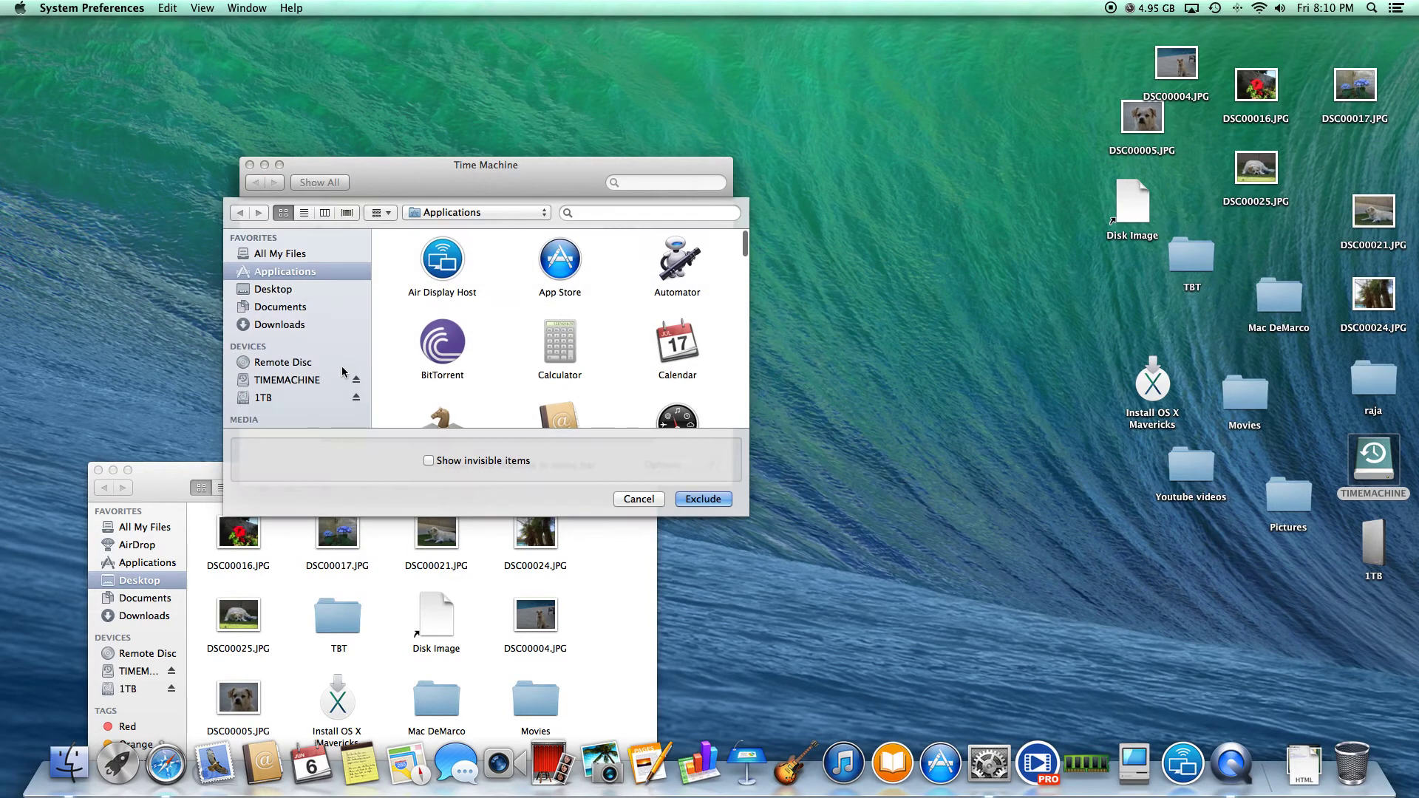
scroll(456, 326, "down", 3)
scroll(456, 326, "down", 2)
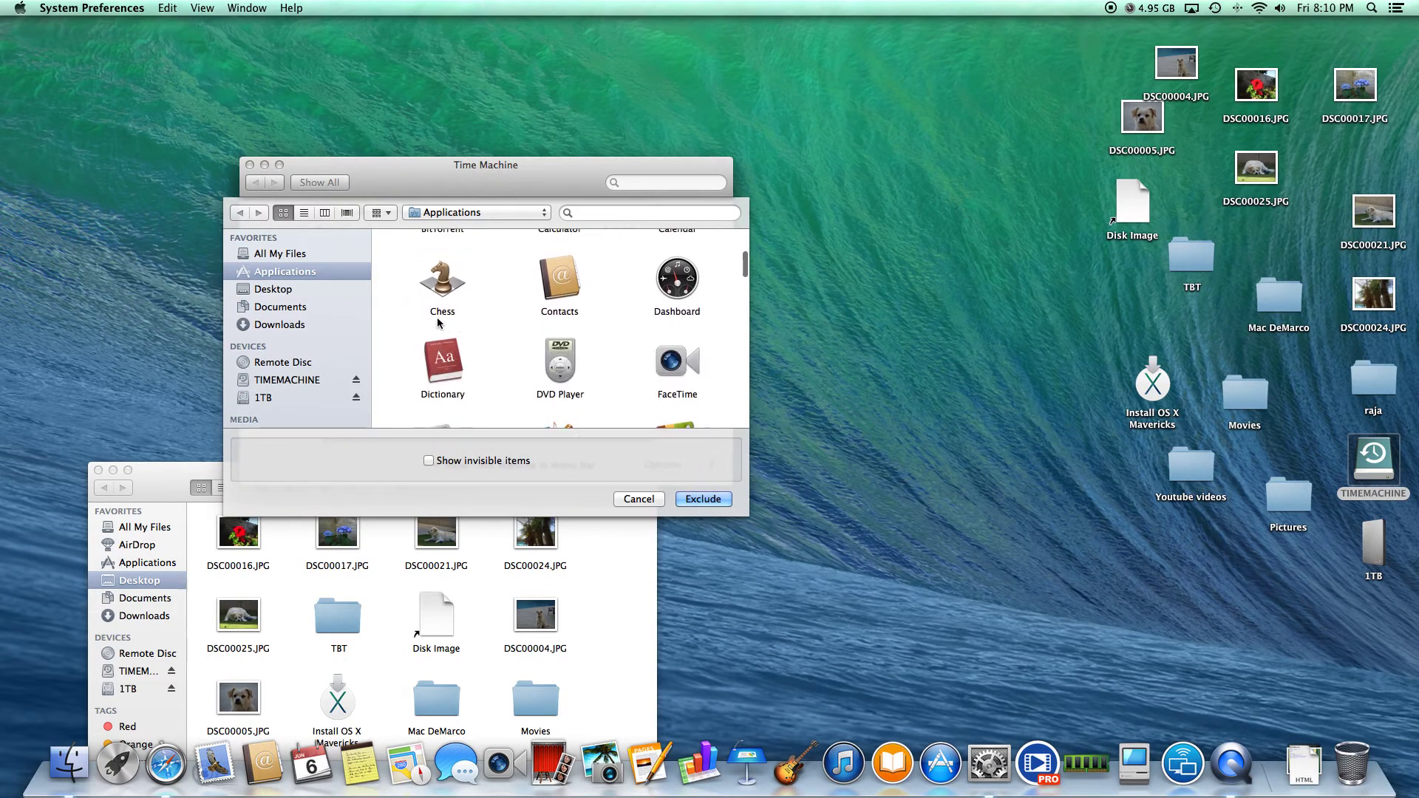
left_click(274, 289)
scroll(584, 299, "up", 2)
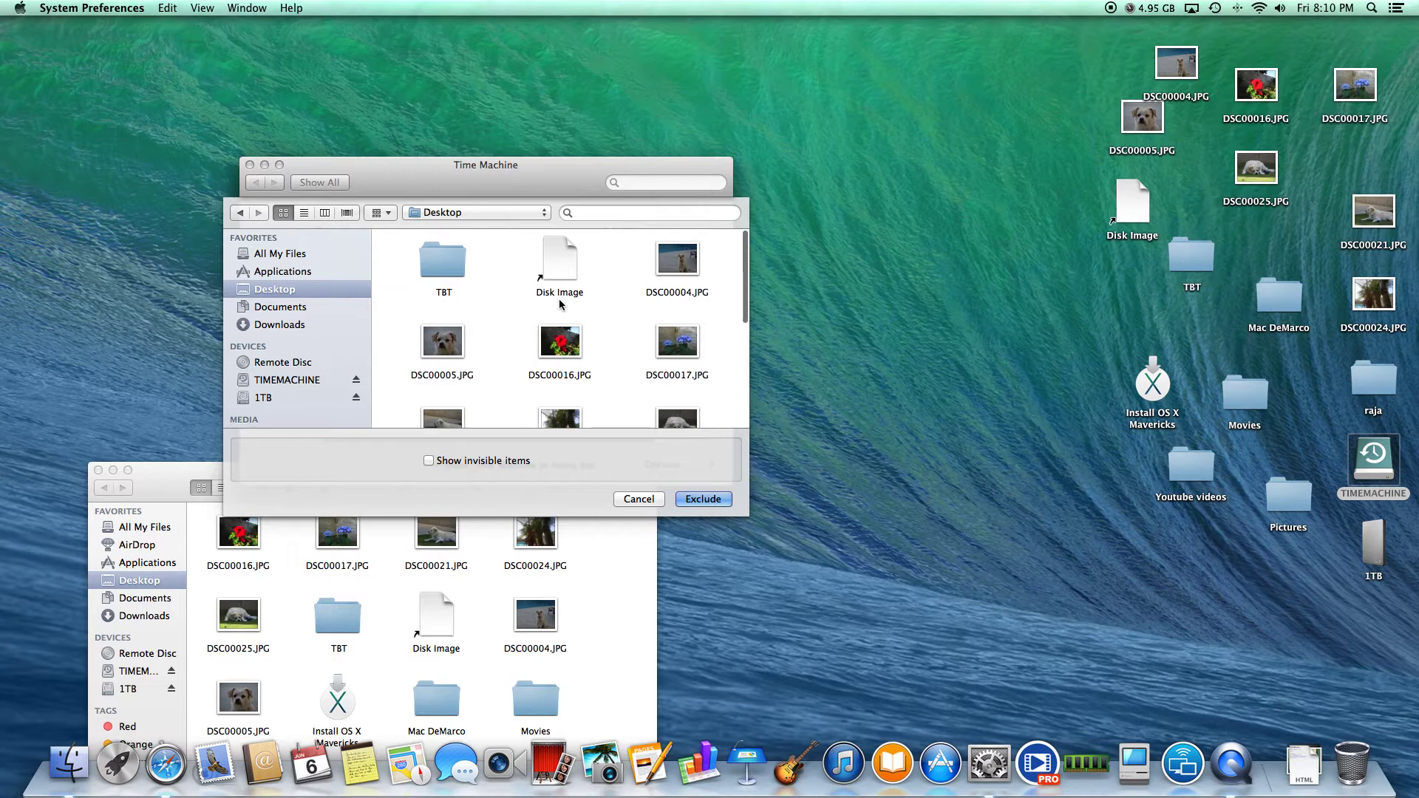
scroll(559, 298, "down", 4)
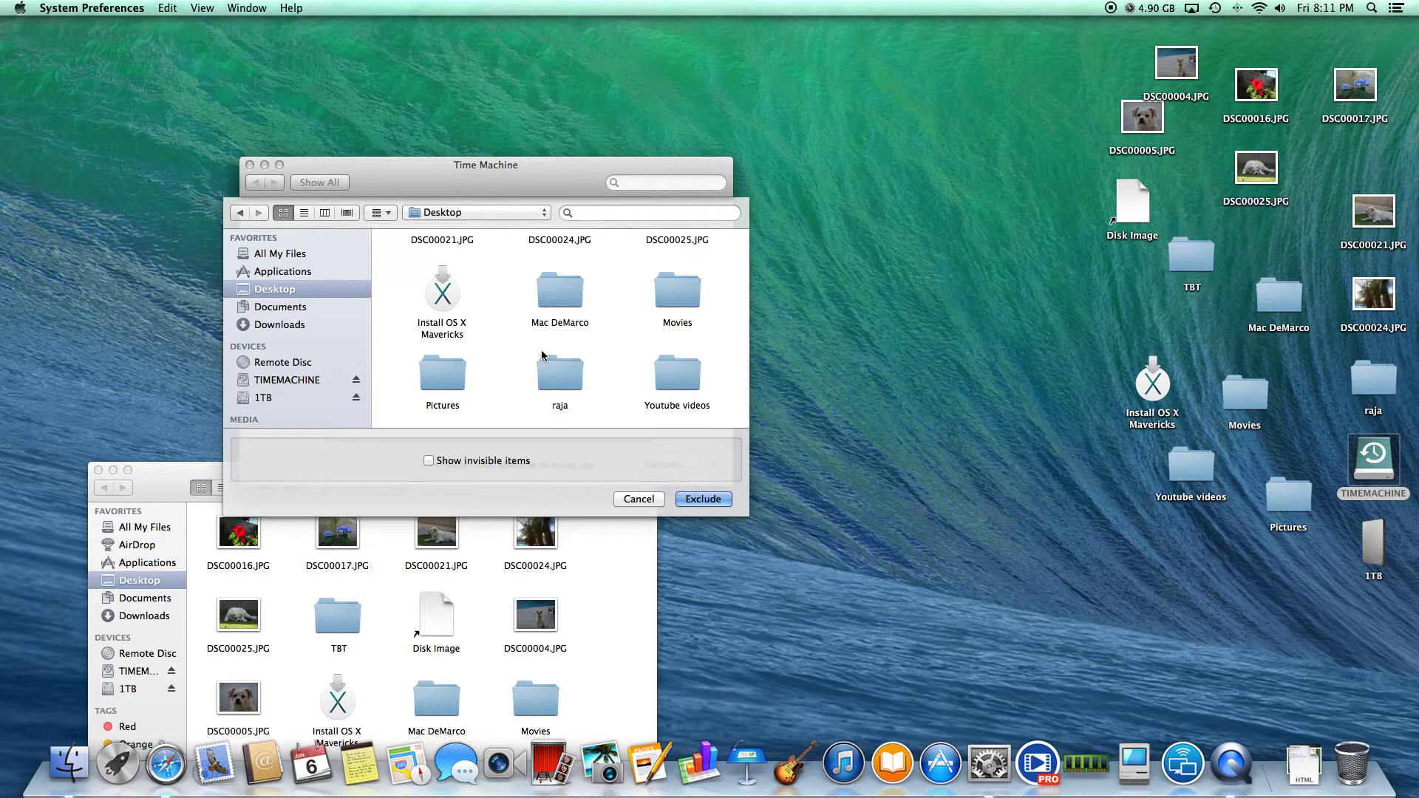
scroll(526, 318, "up", 5)
- Select TBT, Disk Image, DSC00004.JPG, Youtube videos, Movies, Mac DeMarco, raja, Install OS X Mavericks, DSC00021.JPG
left_click(443, 260)
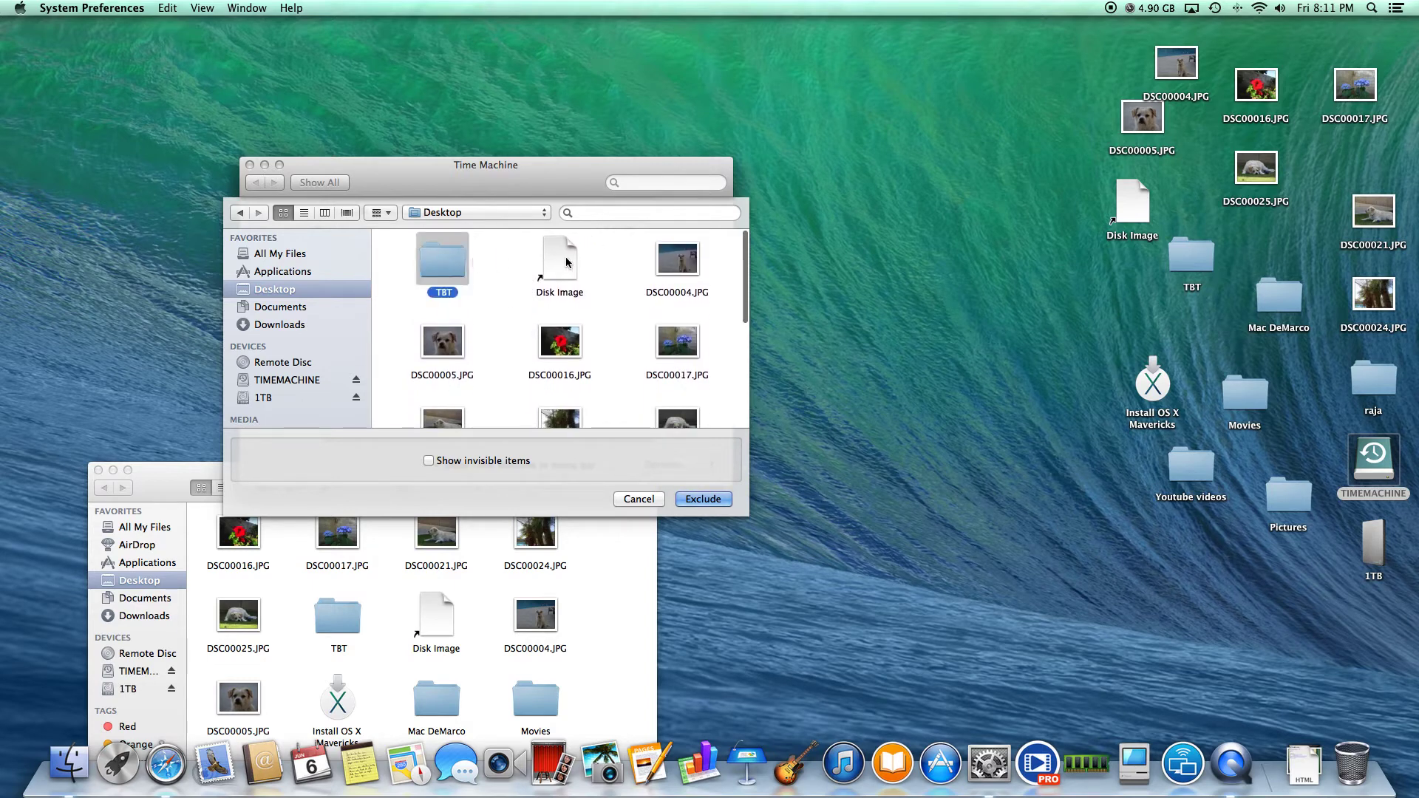
left_click(560, 262, "super")
left_click(677, 260, "super")
scroll(675, 337, "down", 5)
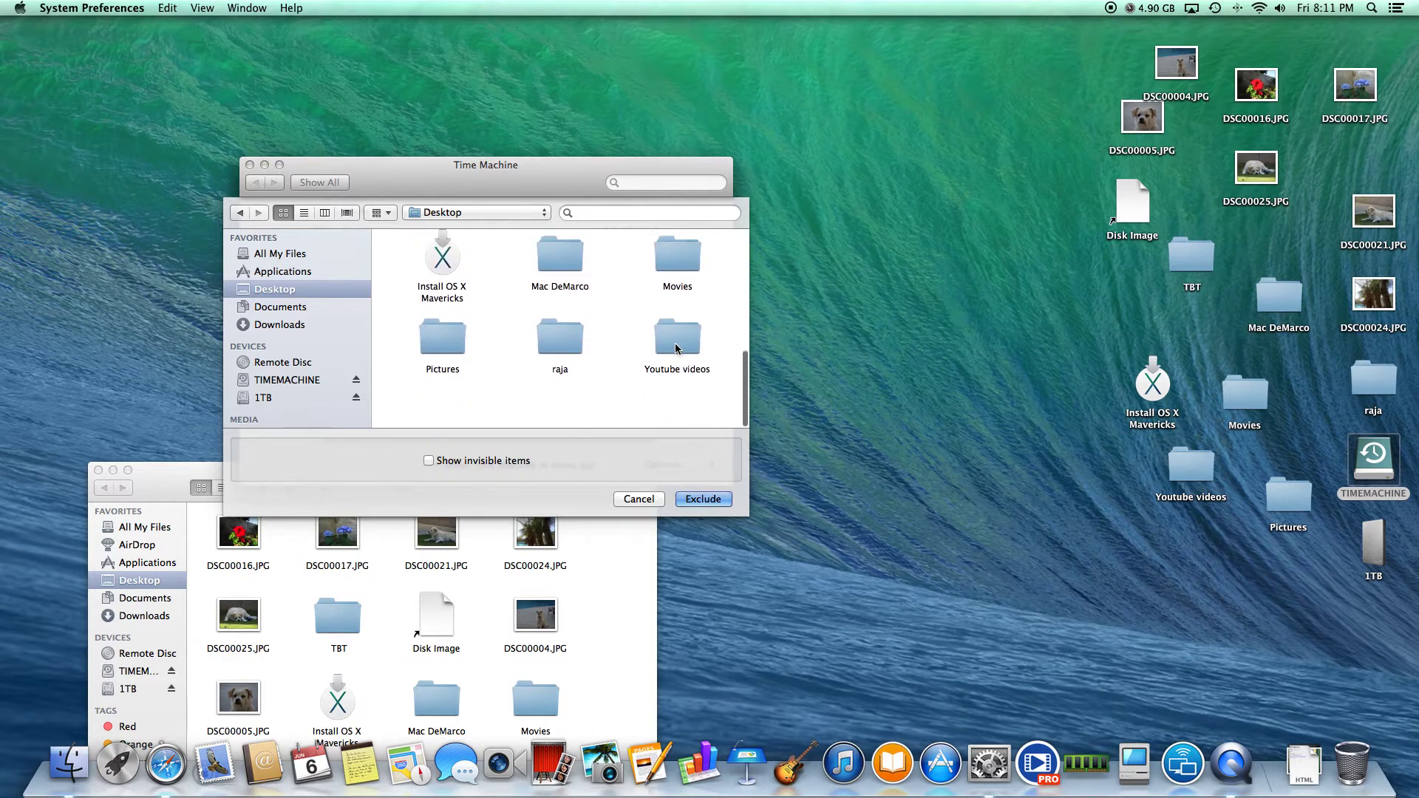
left_click(673, 368, "super")
left_click(676, 292, "super")
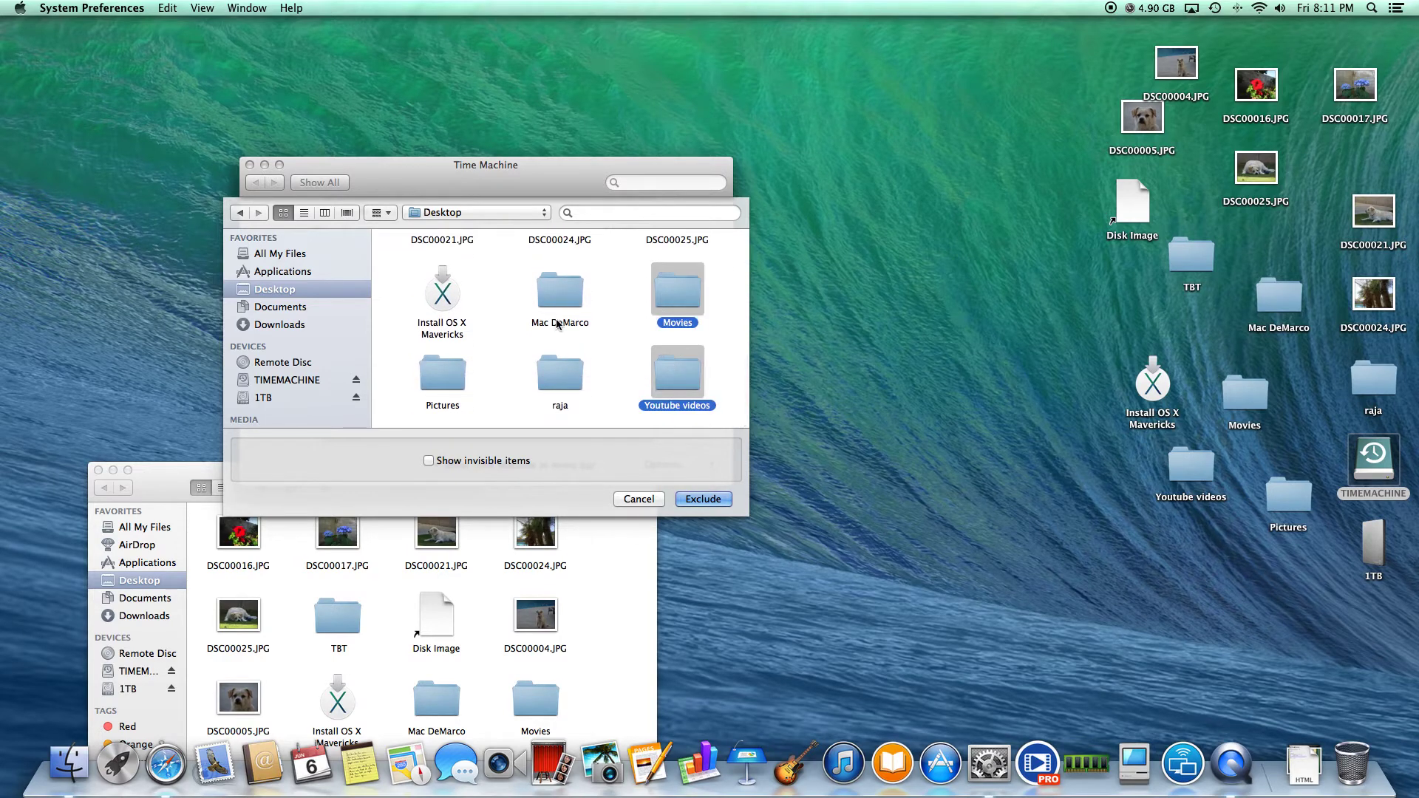
left_click(559, 292, "super")
left_click(554, 365, "super")
scroll(442, 347, "up", 2)
left_click(442, 337, "super")
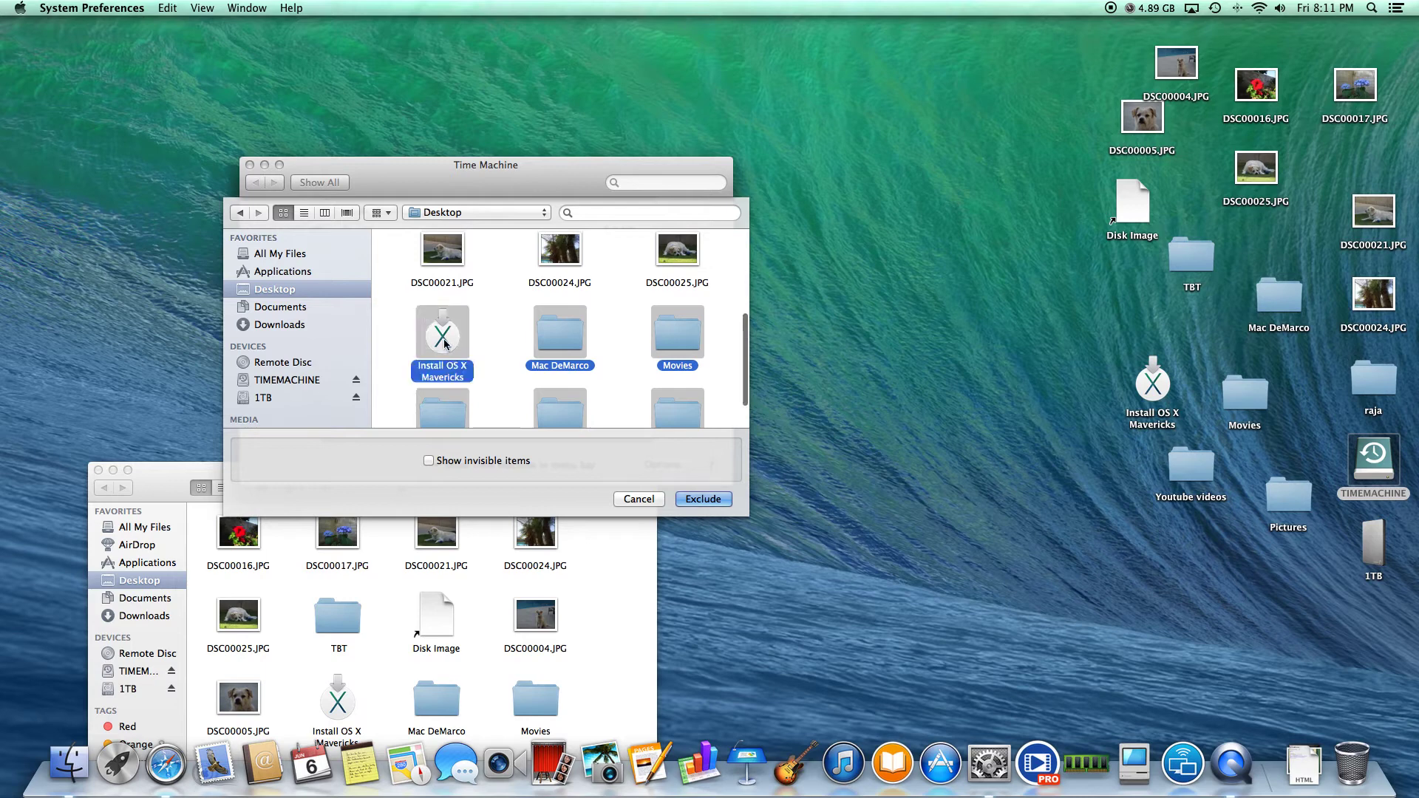
left_click(441, 251, "super")
- Add DSC00024, DSC00025, DSC00017, DSC00016 and DSC00005 JPGs, then exclude and save the list
scroll(523, 262, "up", 2)
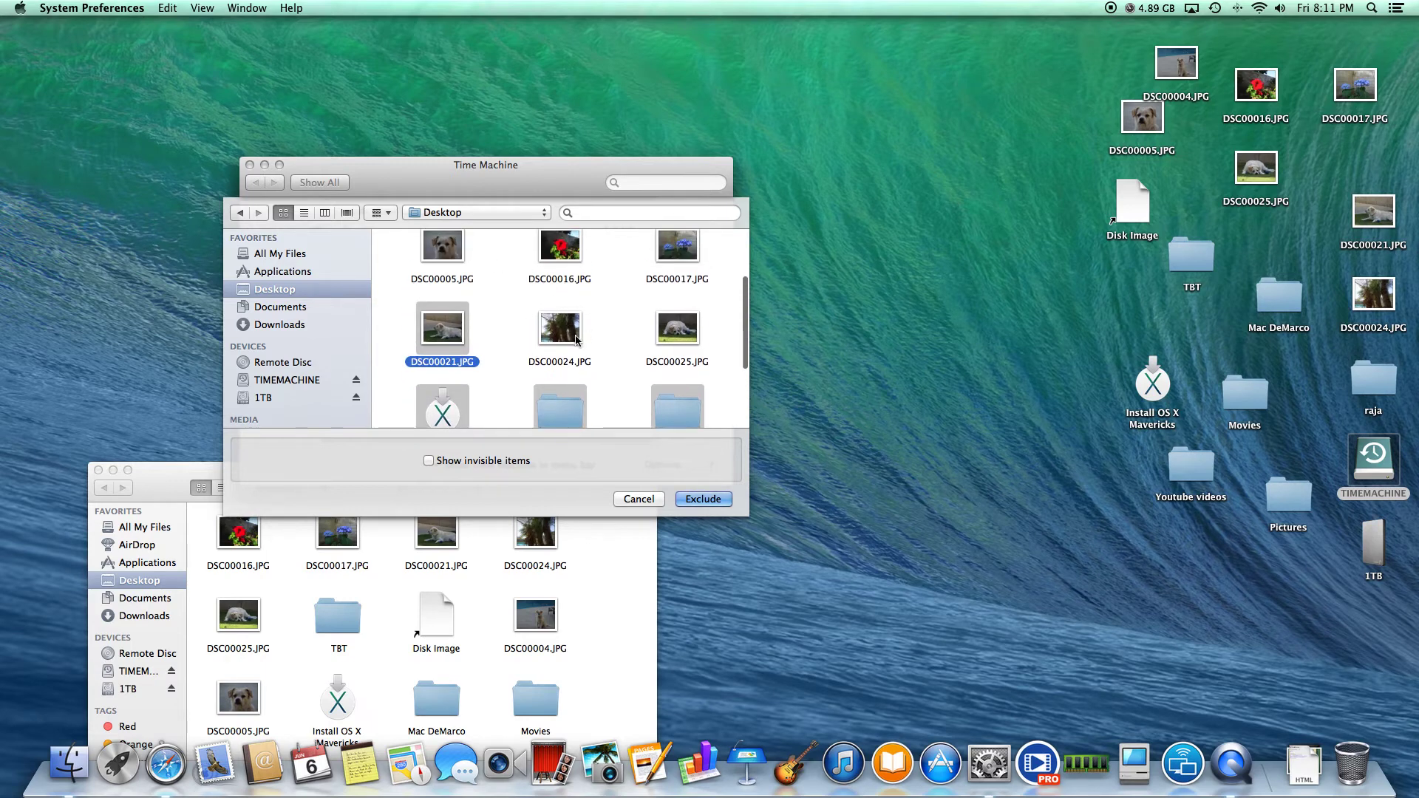
left_click(553, 333, "super")
left_click(670, 328, "super")
scroll(670, 328, "up", 2)
left_click(670, 340, "super")
left_click(560, 341, "super")
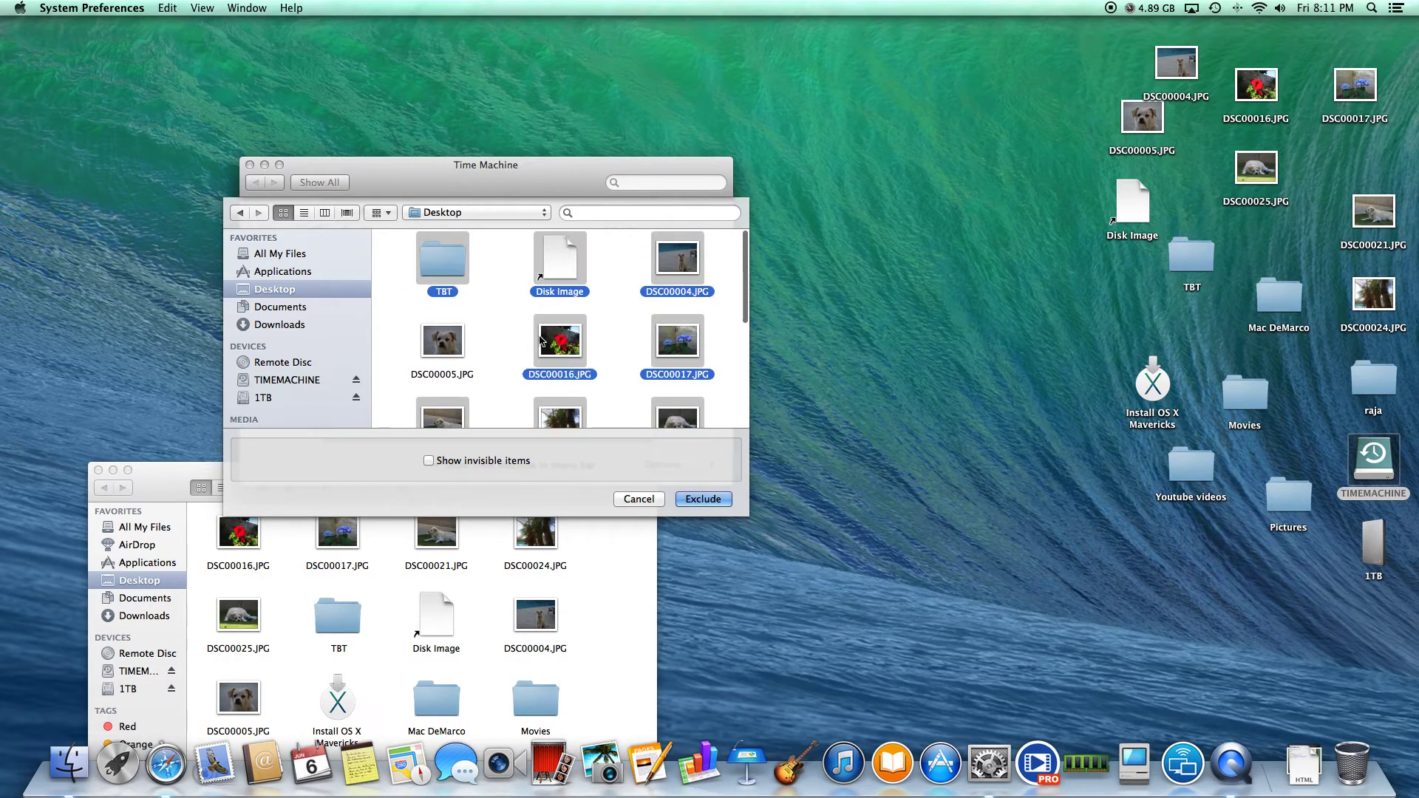
left_click(459, 344, "super")
scroll(561, 333, "down", 5)
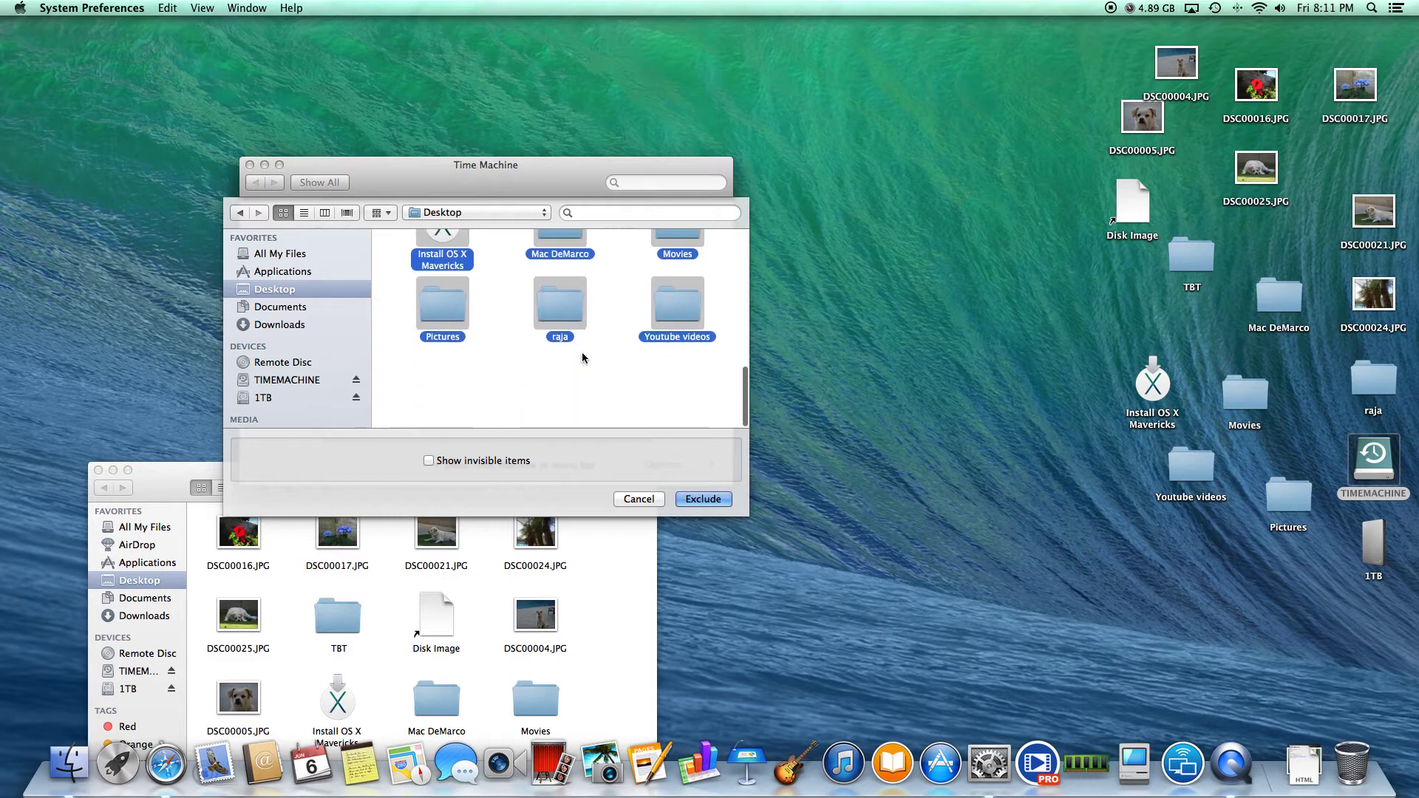
left_click(703, 499)
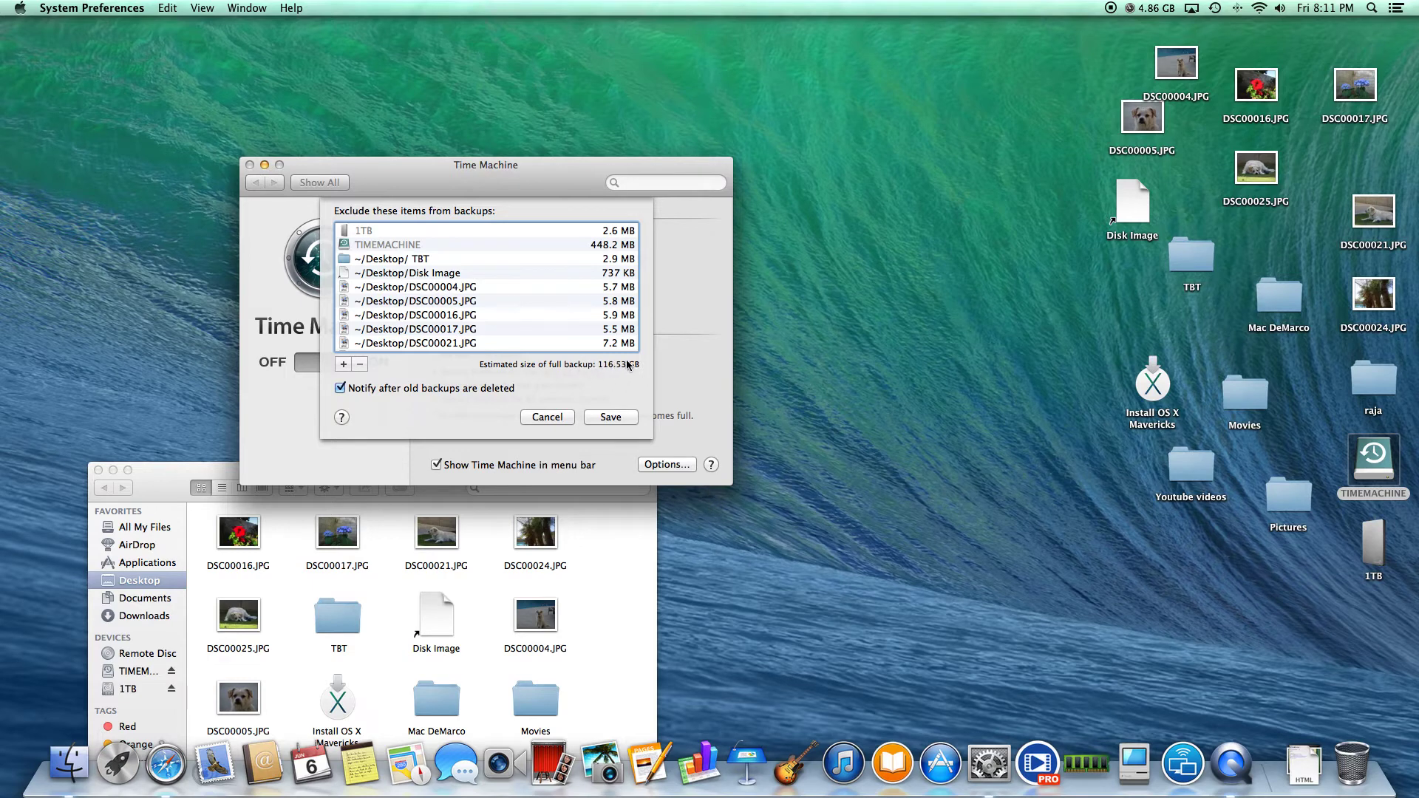
left_click(609, 419)
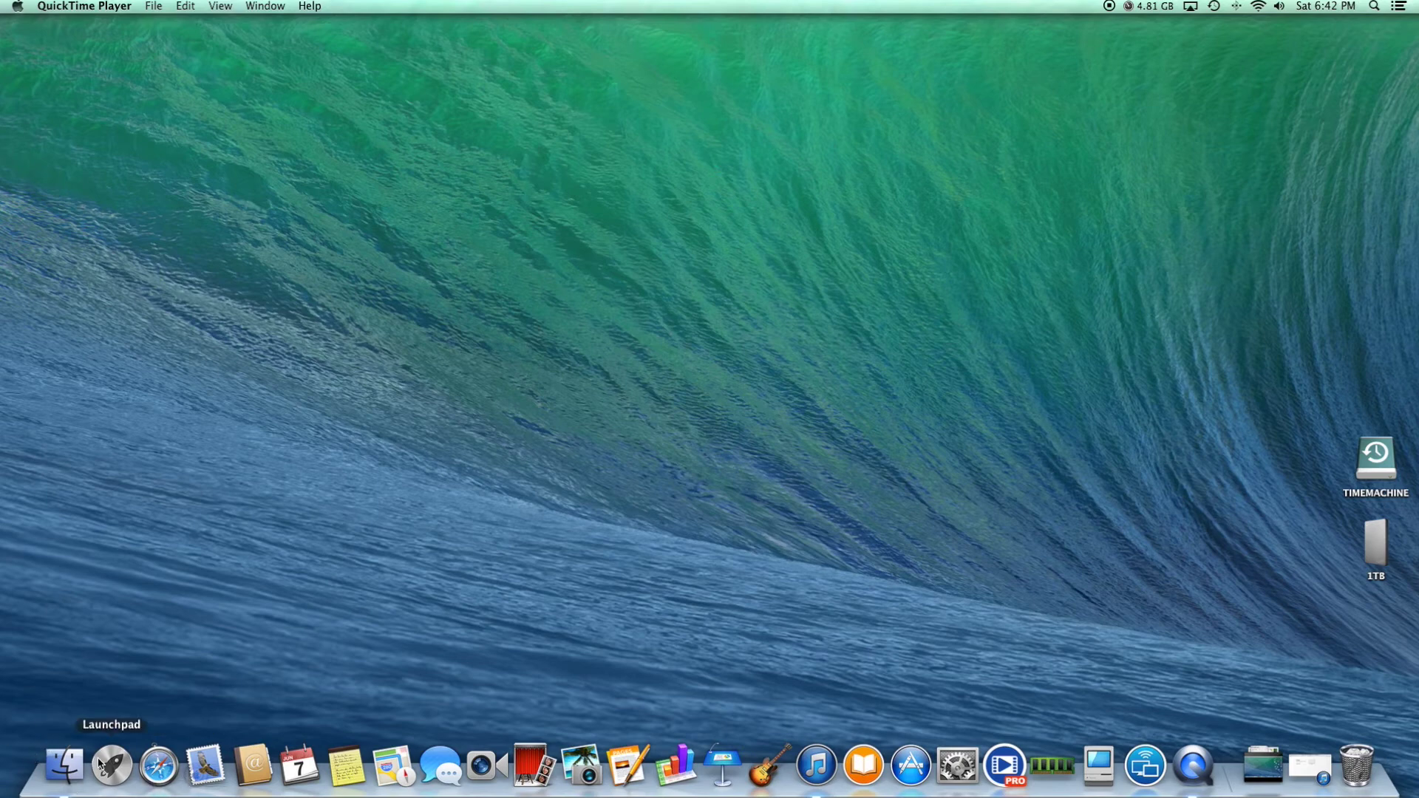
- Check the 1TB volume's folders in Finder, close it, and show all apps in Launchpad
double_click(1375, 556)
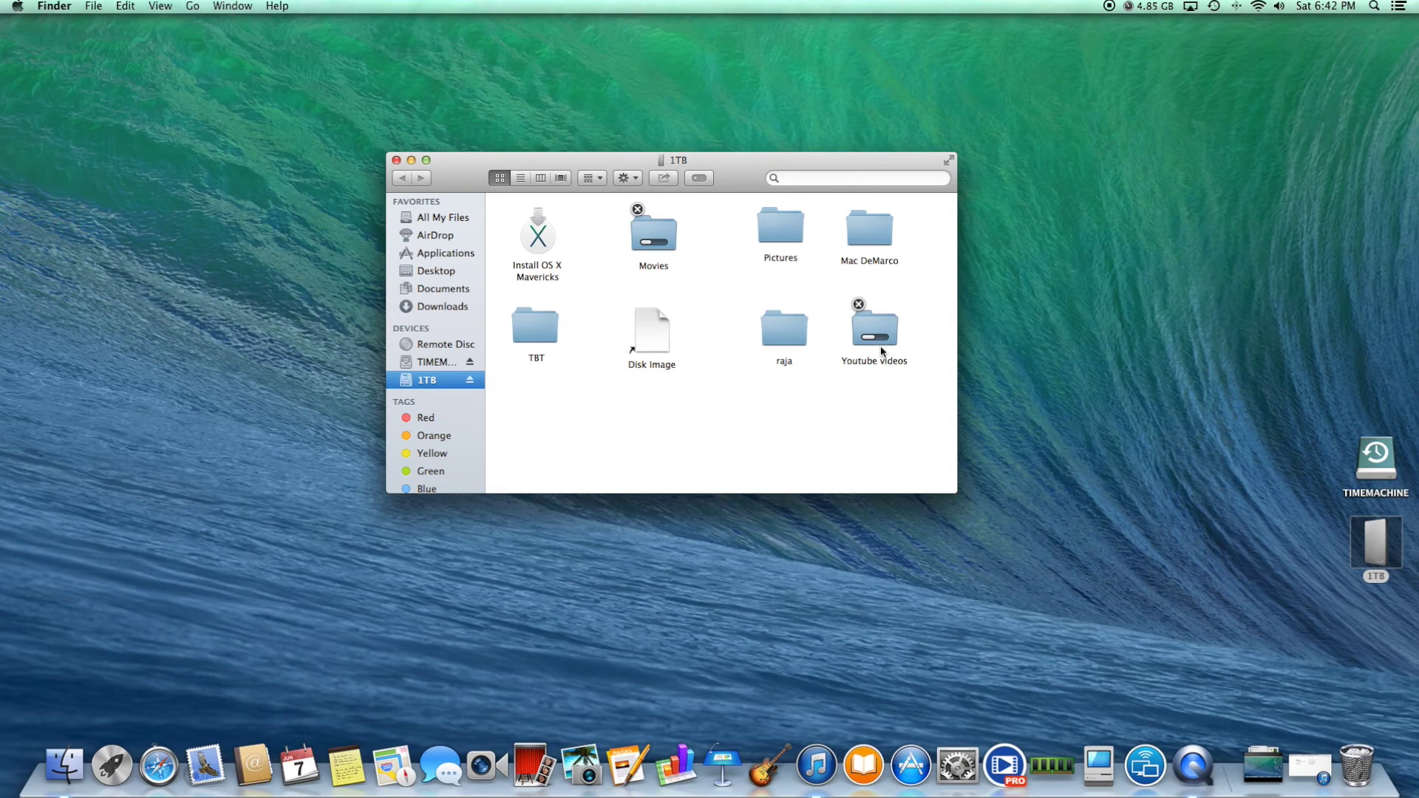
left_click(396, 161)
left_click(111, 765)
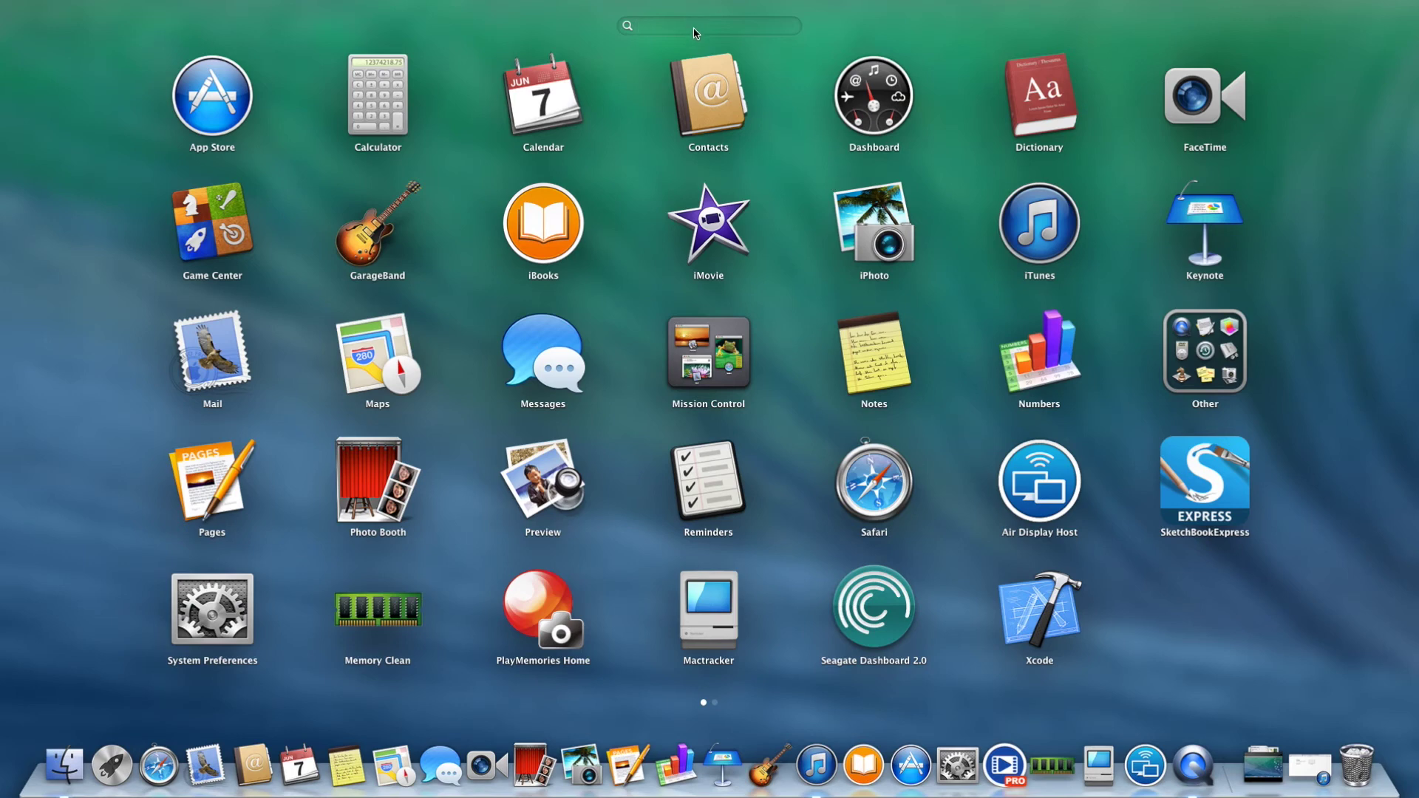
- Open Disk Utility from Launchpad, review the 1TB volume's Restore and Erase tabs, then quit
type("d")
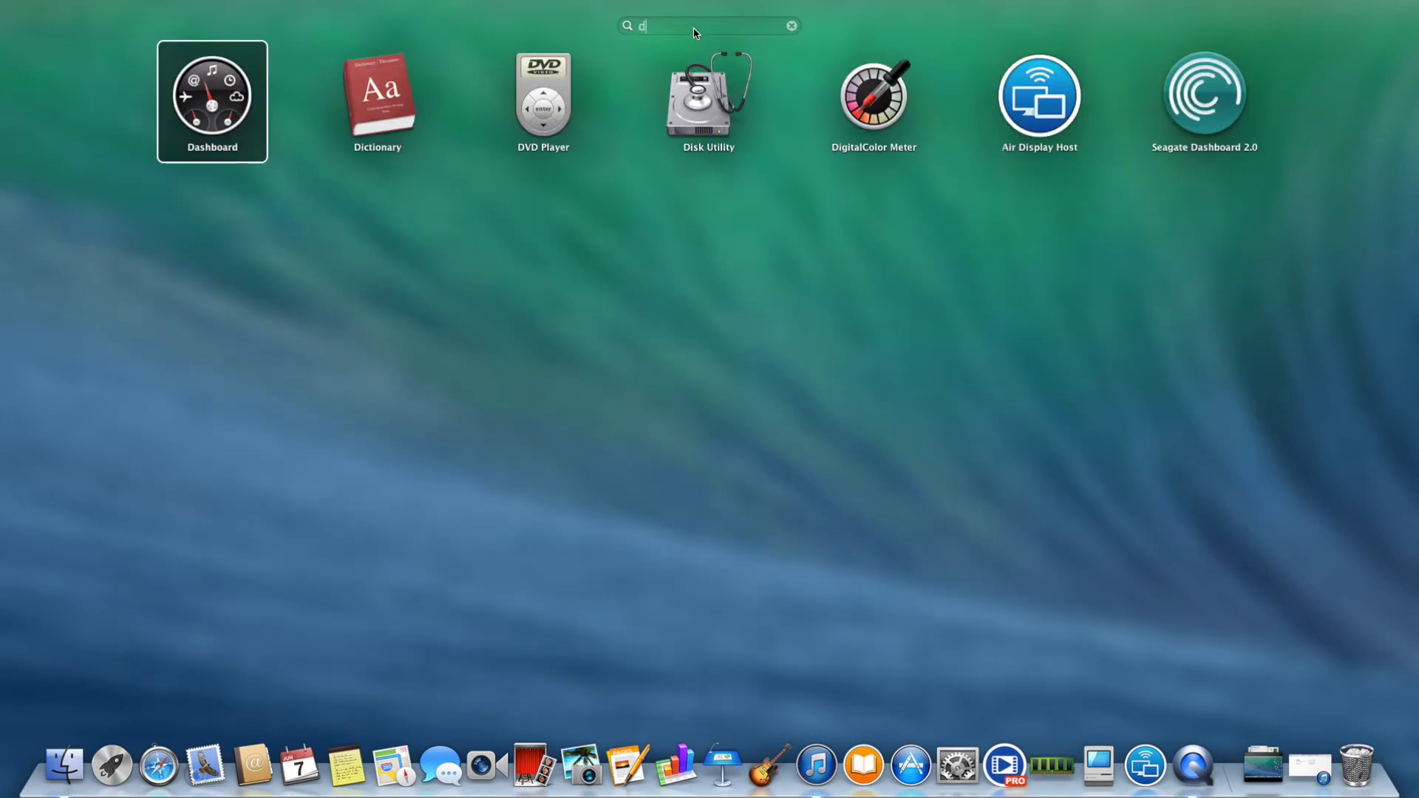
left_click(680, 85)
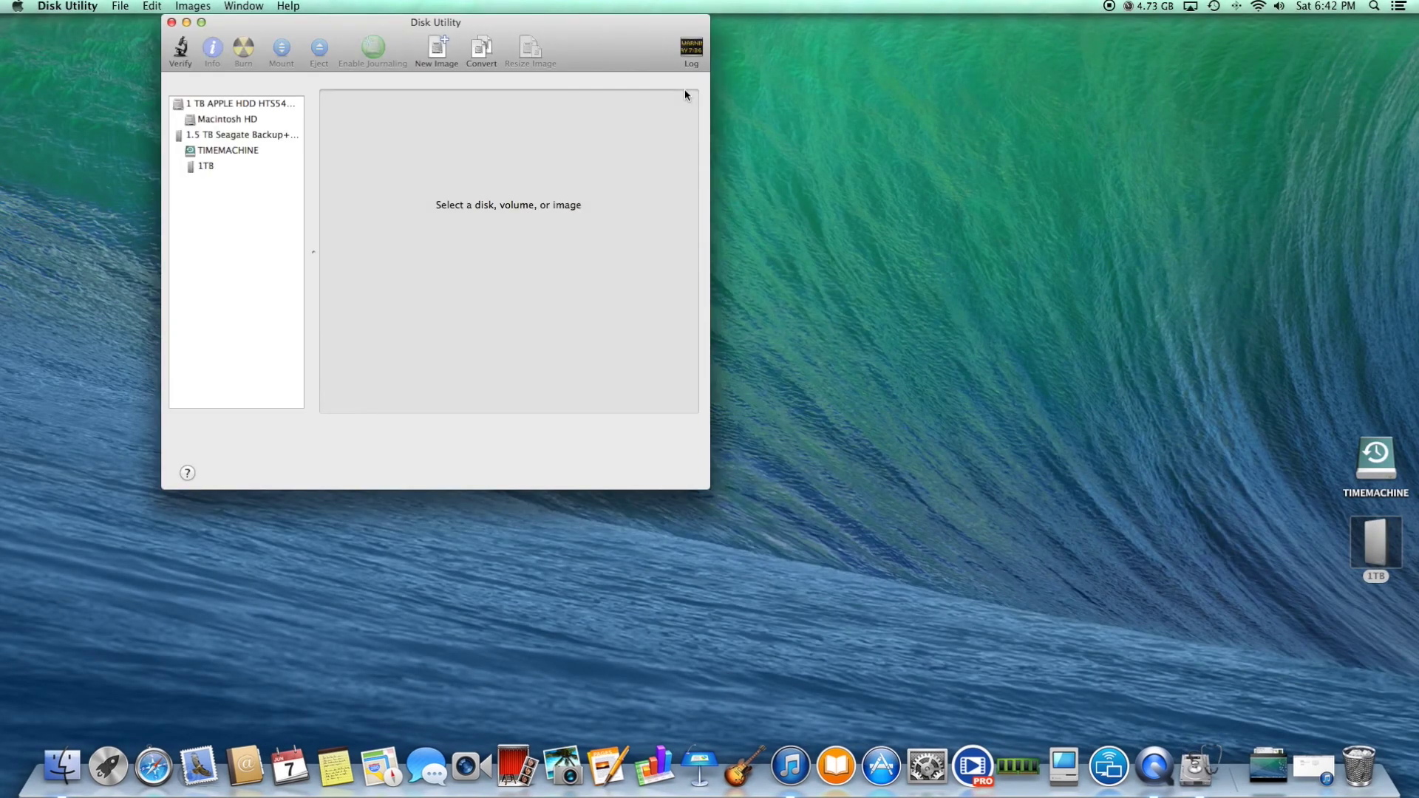
left_click(230, 165)
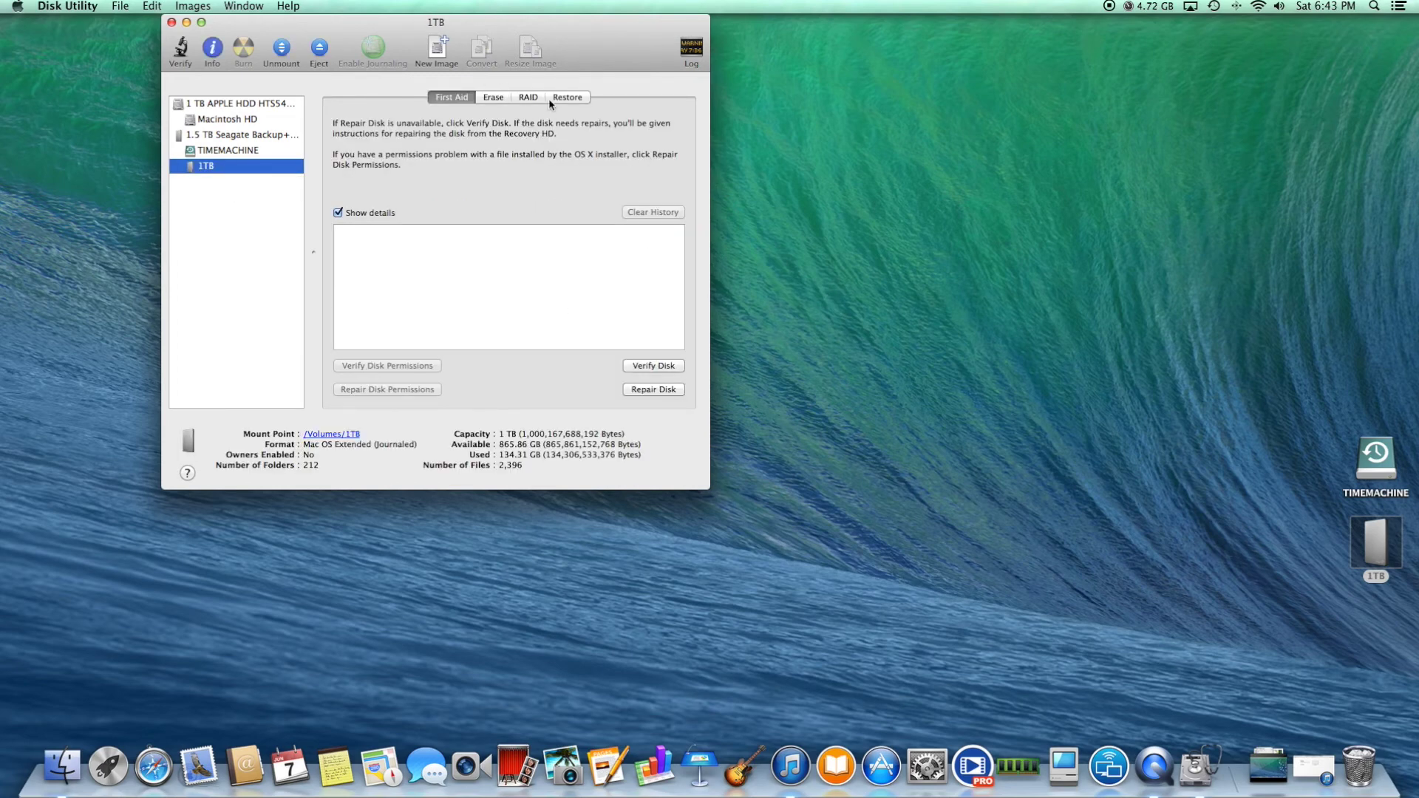
left_click(570, 97)
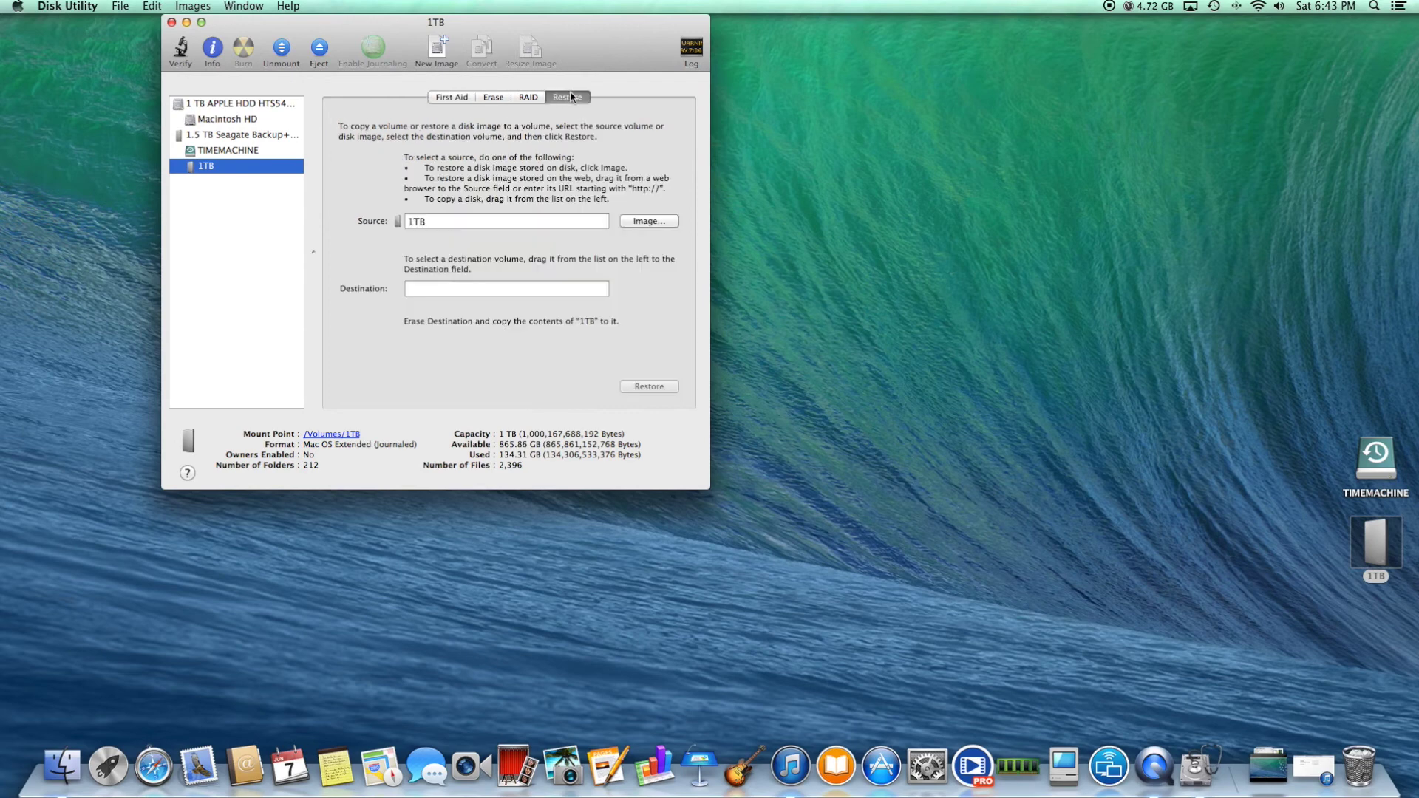
left_click(492, 98)
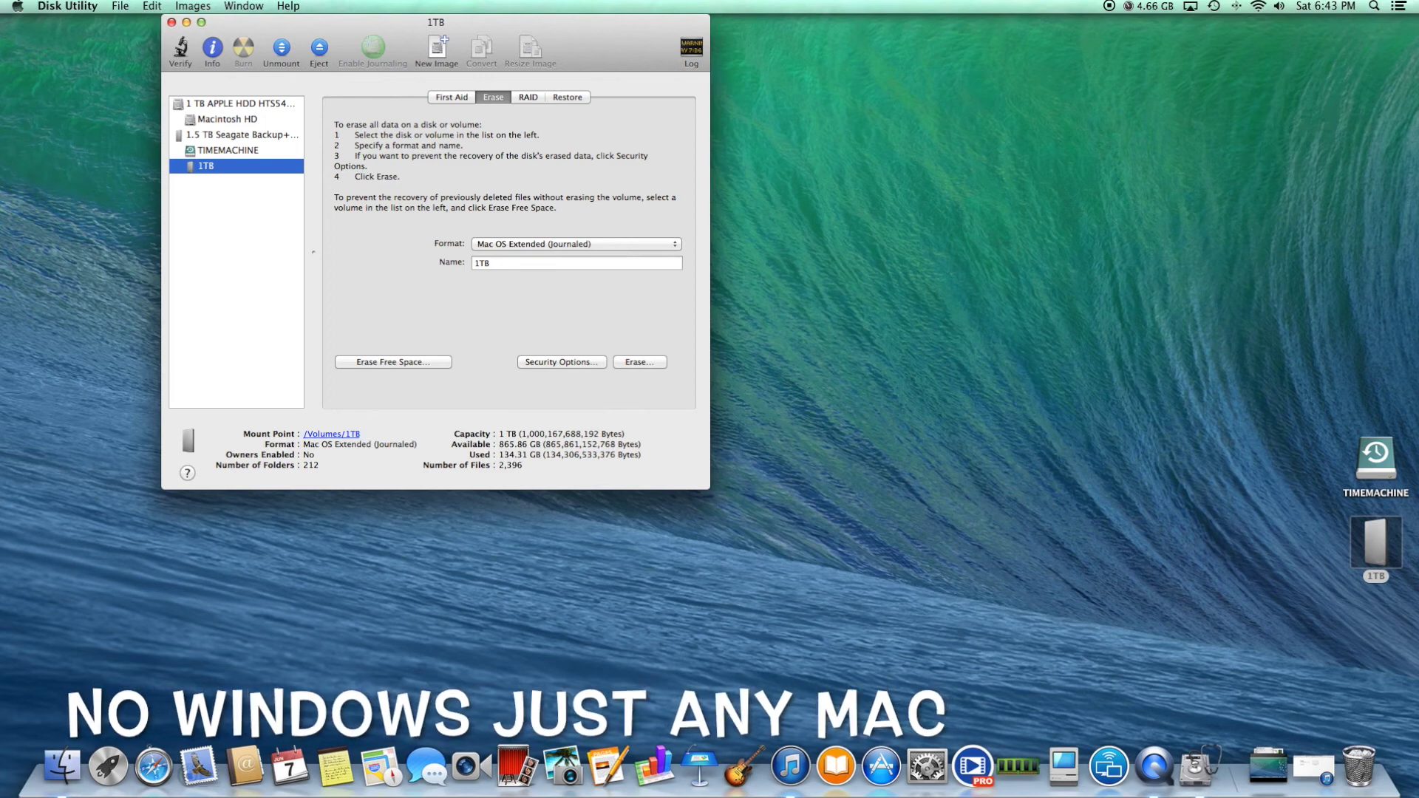
left_click(171, 23)
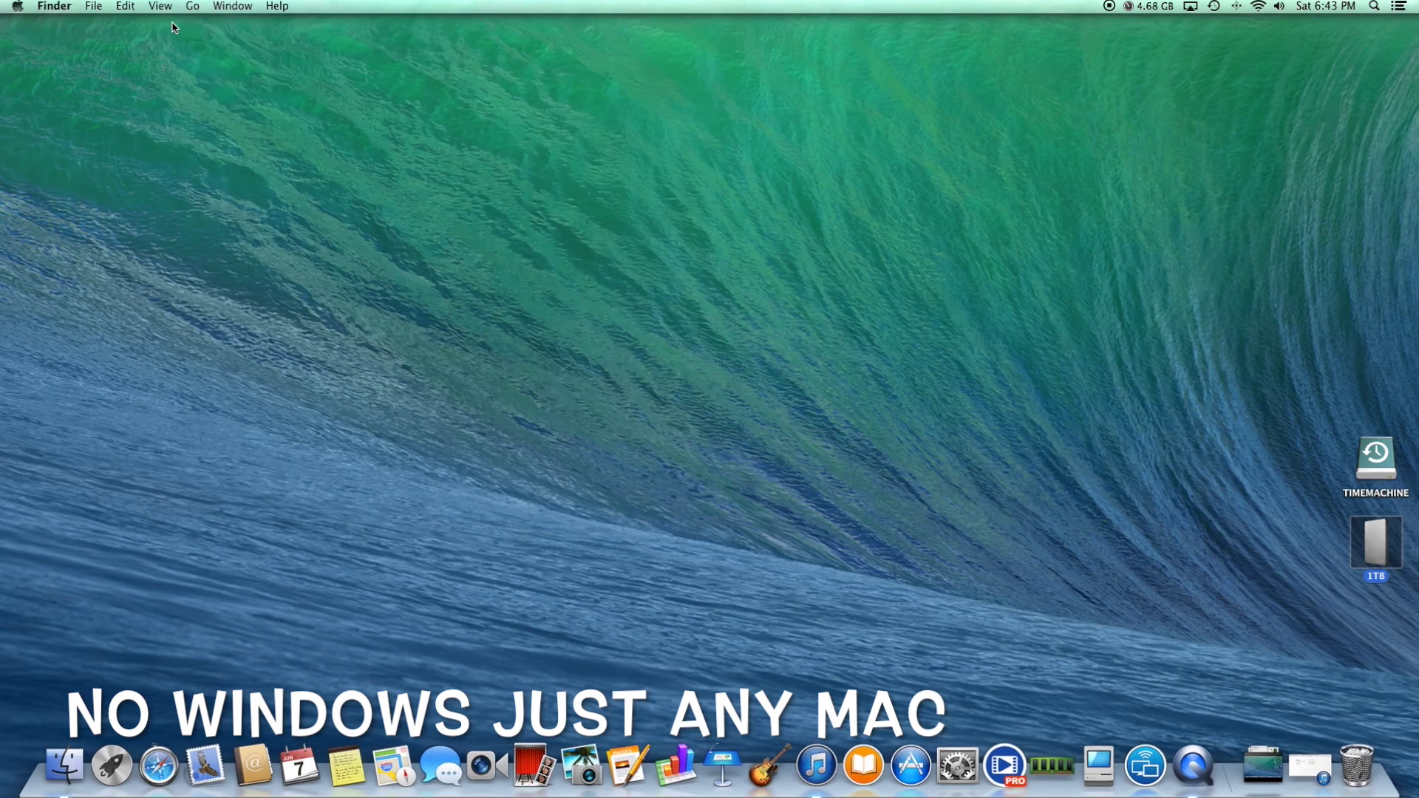